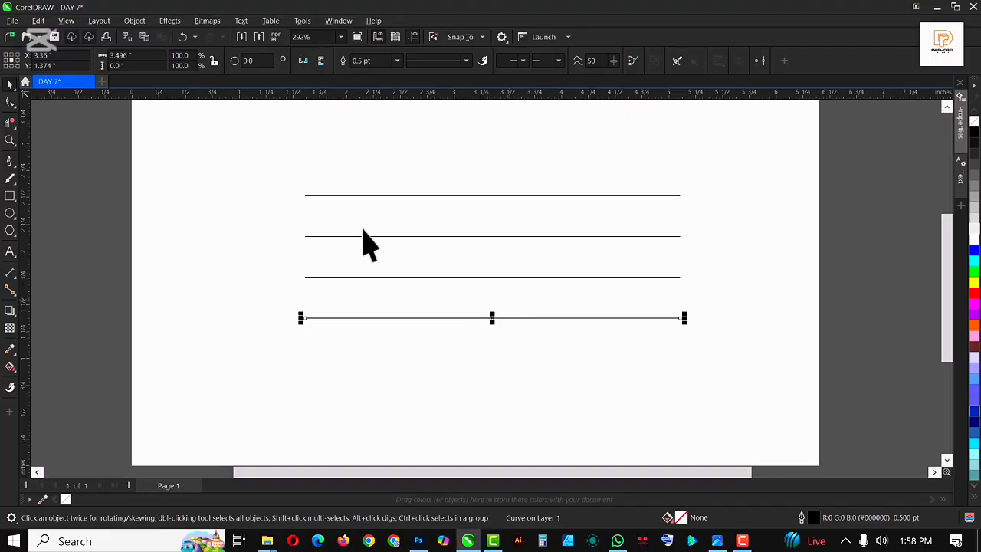
With the Pen tool, draw a path down the left side, along the bottom guideline, and diagonally up to the third guideline
click(11, 163)
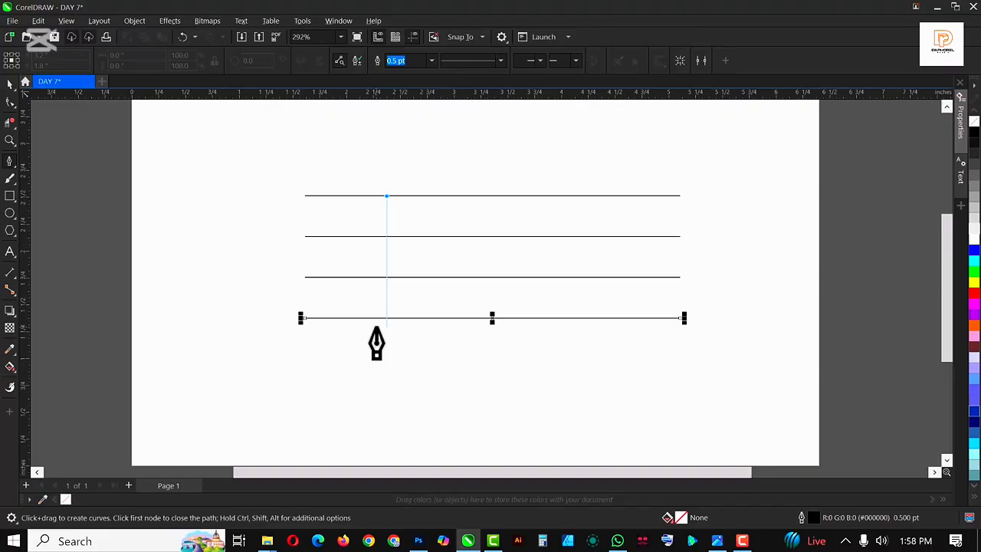
double_click(387, 317)
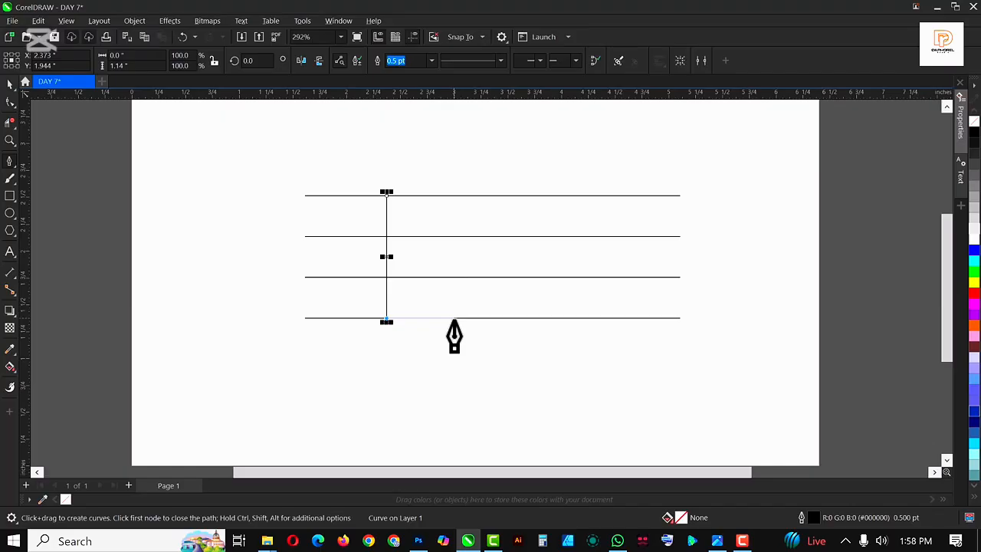
click(454, 317)
double_click(415, 277)
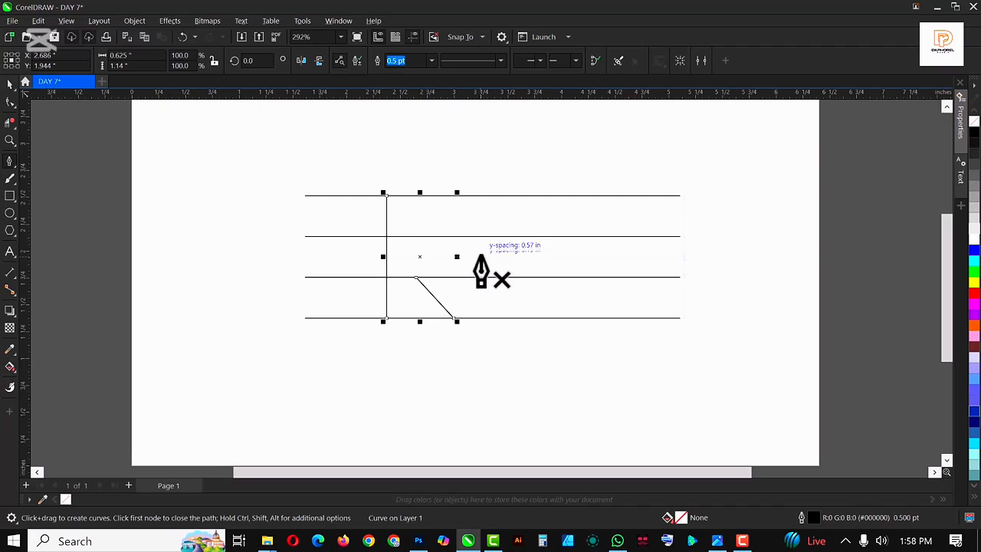
Draw a second path from the top-left corner diagonally to the bottom line, up to the top, left along it, then diagonally down to the second line
click(386, 195)
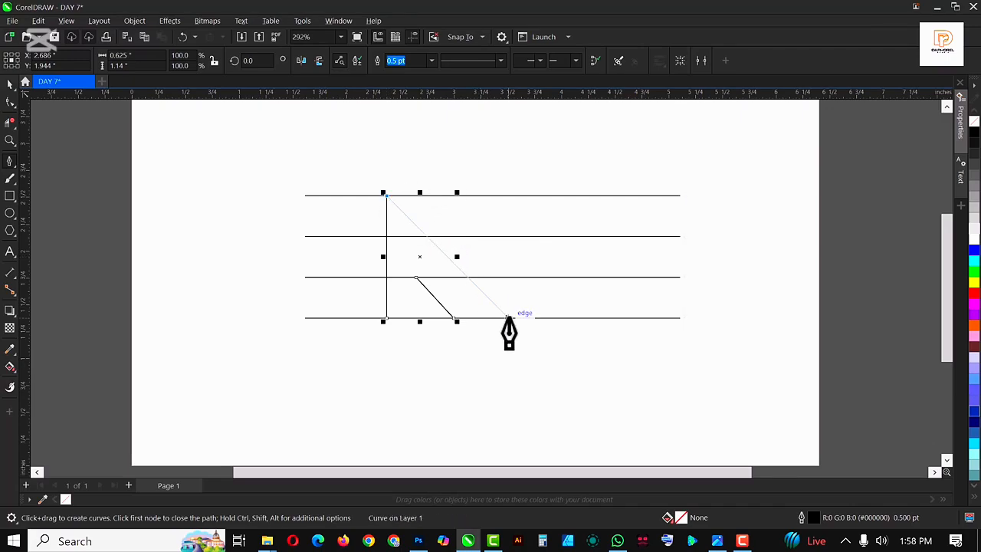
click(508, 316)
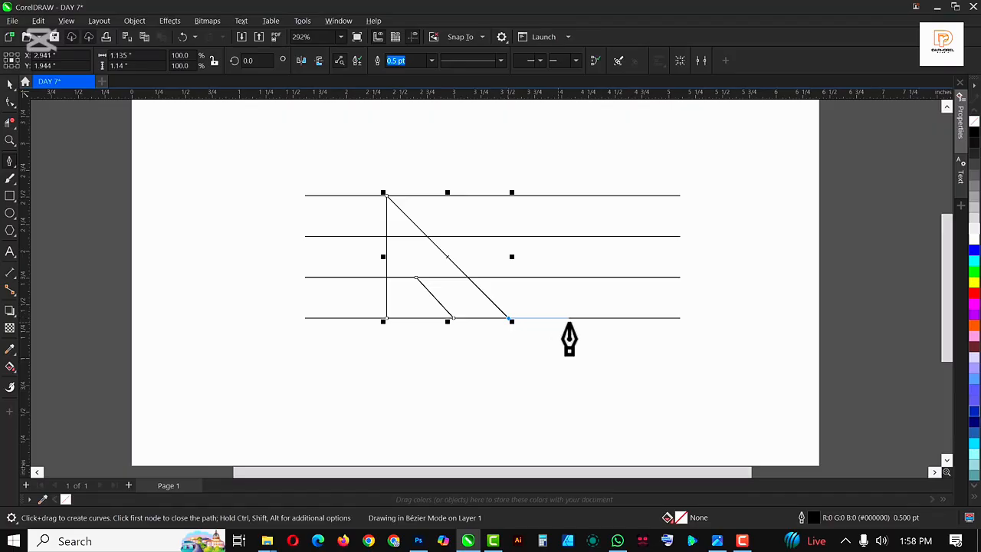
click(507, 195)
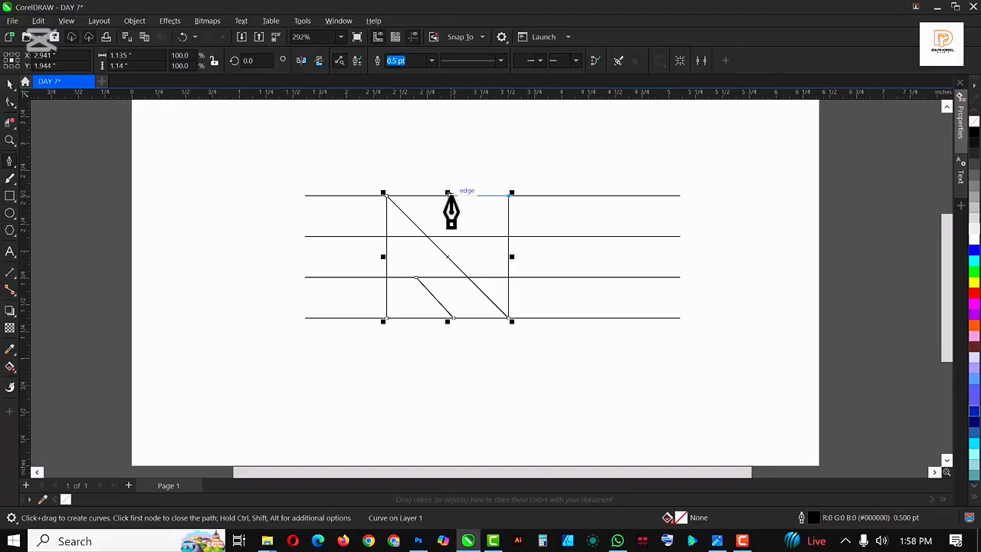
click(448, 193)
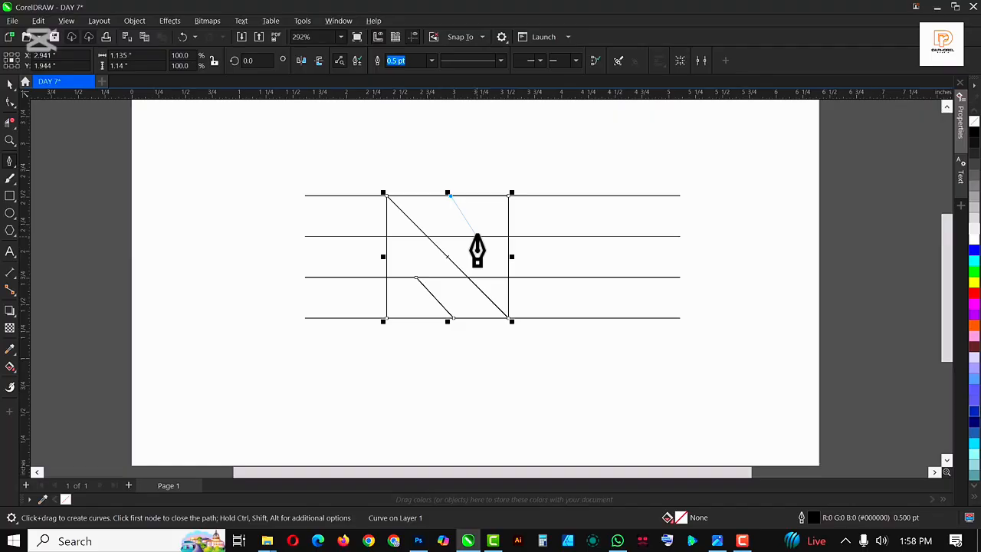
double_click(476, 235)
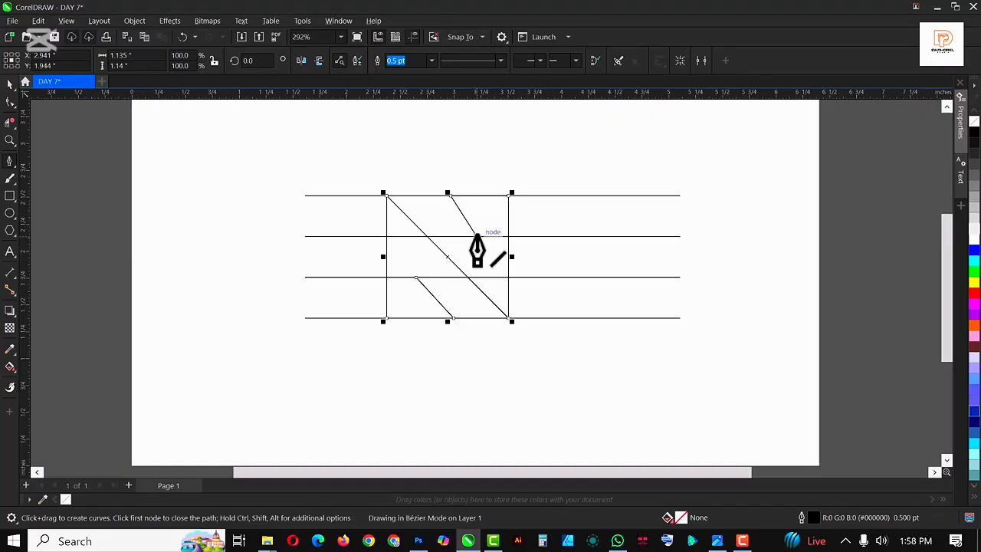
Set the outline width of the paths to 8.0 pt
key(space)
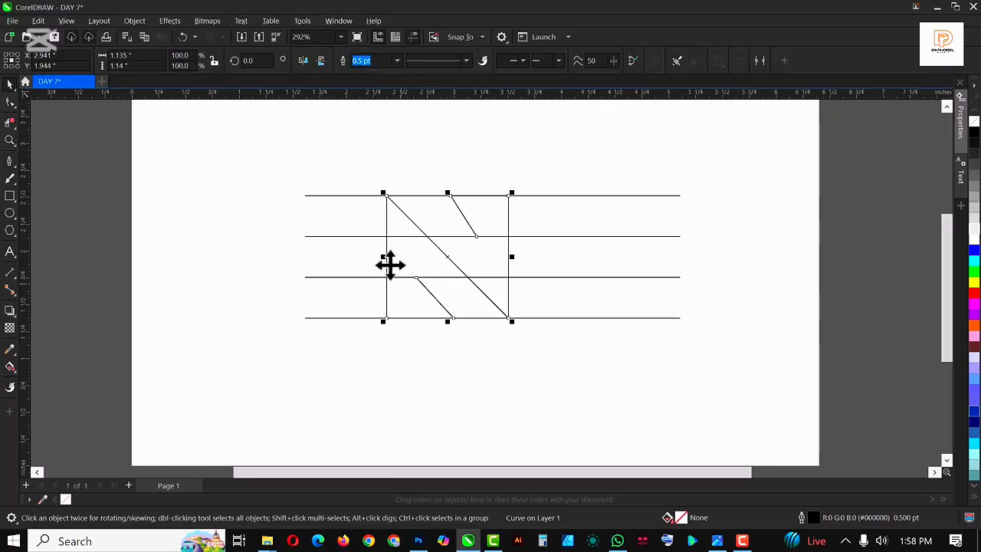
click(396, 62)
click(368, 158)
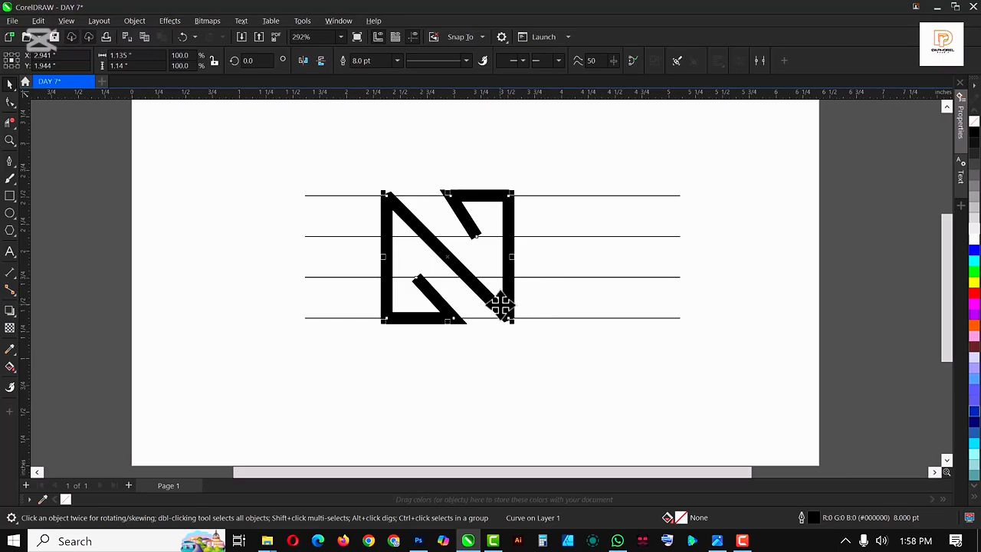
scroll(401, 208, up, 1)
scroll(418, 243, down, 2)
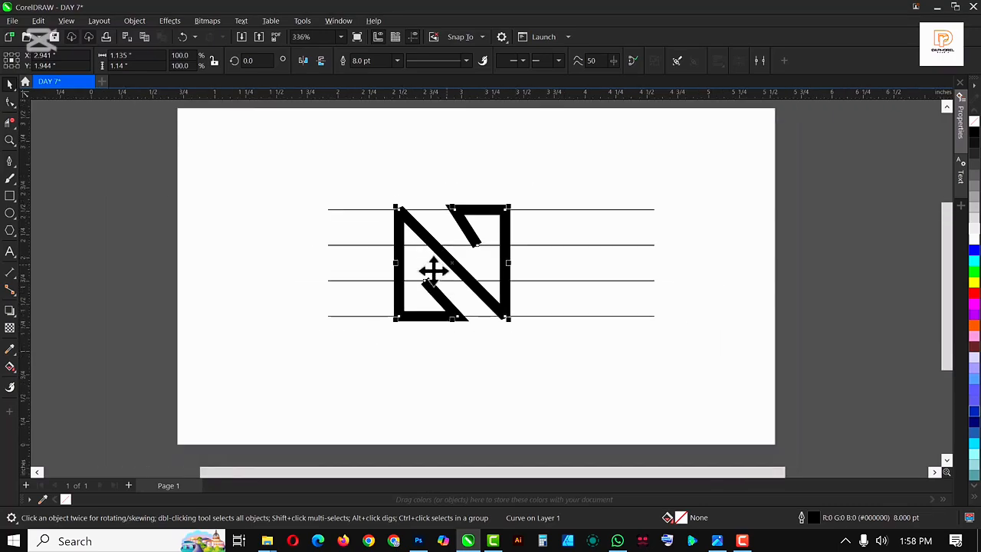
scroll(426, 272, up, 1)
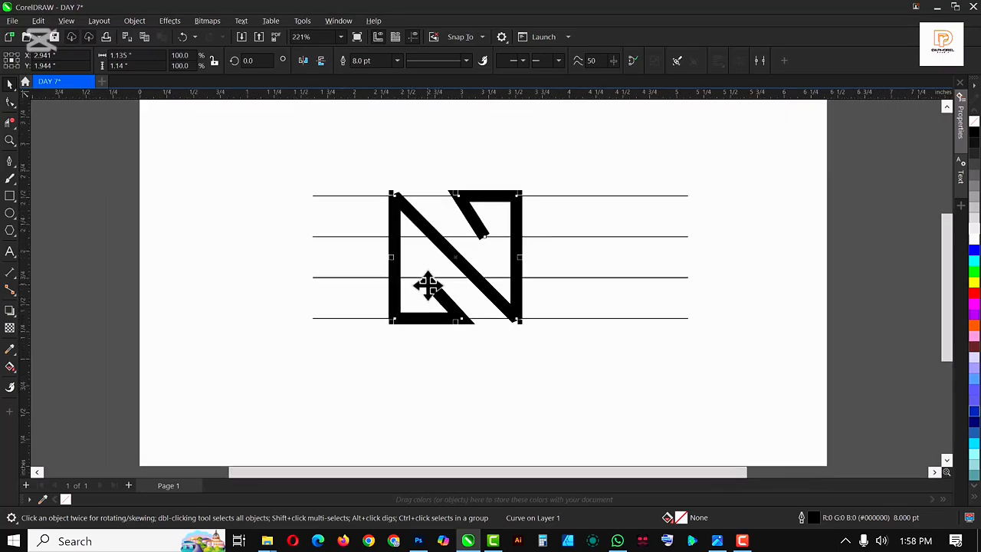
Convert the thick outlines into a filled object
click(134, 21)
click(201, 349)
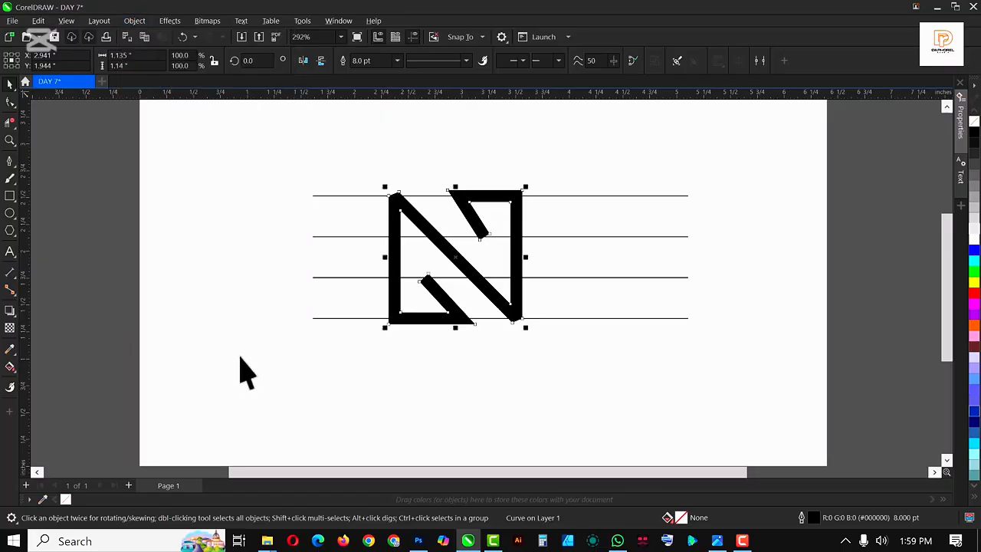
With the Shape tool, nudge the top-right corner nodes down to sit on the top guideline
click(390, 340)
scroll(410, 218, up, 2)
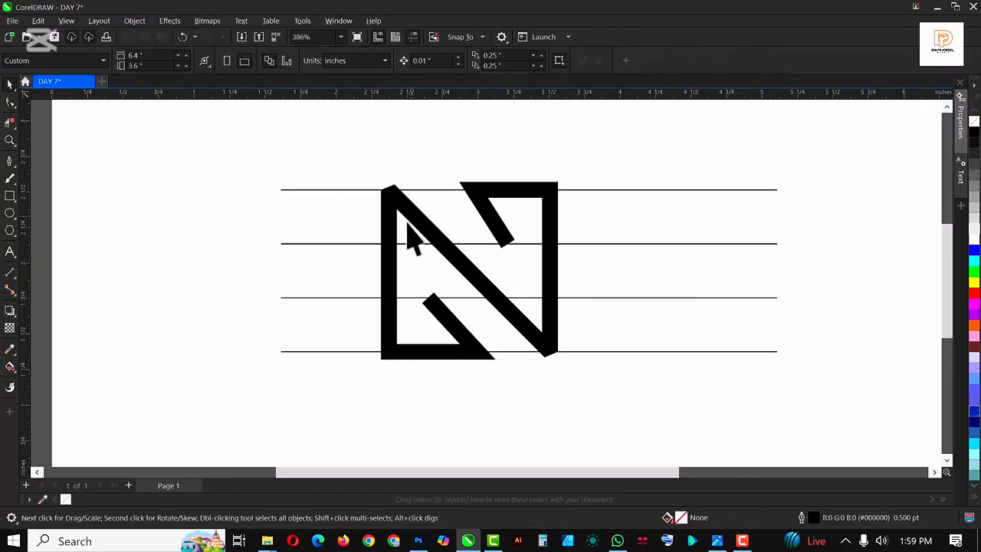
scroll(409, 230, up, 2)
click(546, 184)
scroll(547, 182, up, 1)
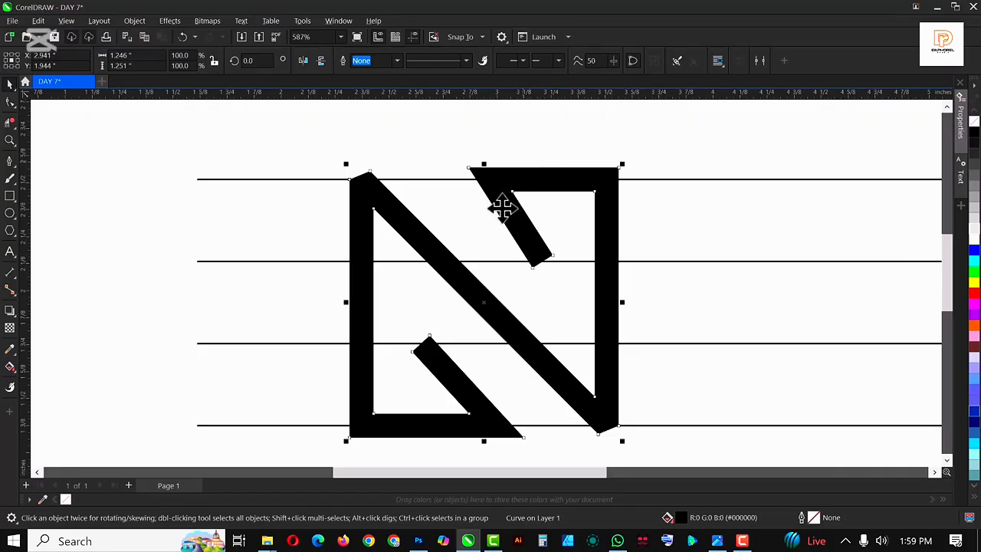
scroll(452, 205, down, 1)
scroll(479, 249, up, 1)
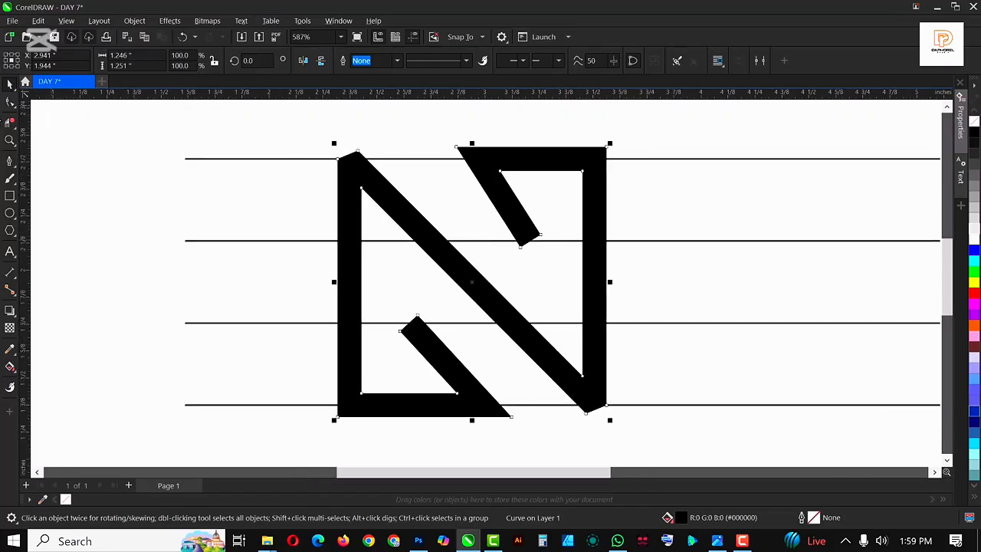
click(10, 103)
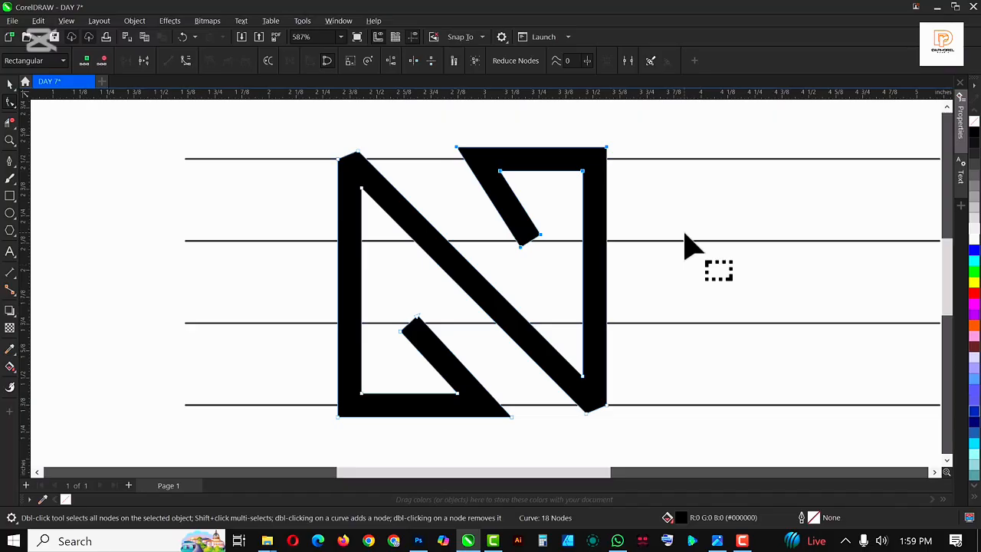
key(Down)
key(Down)
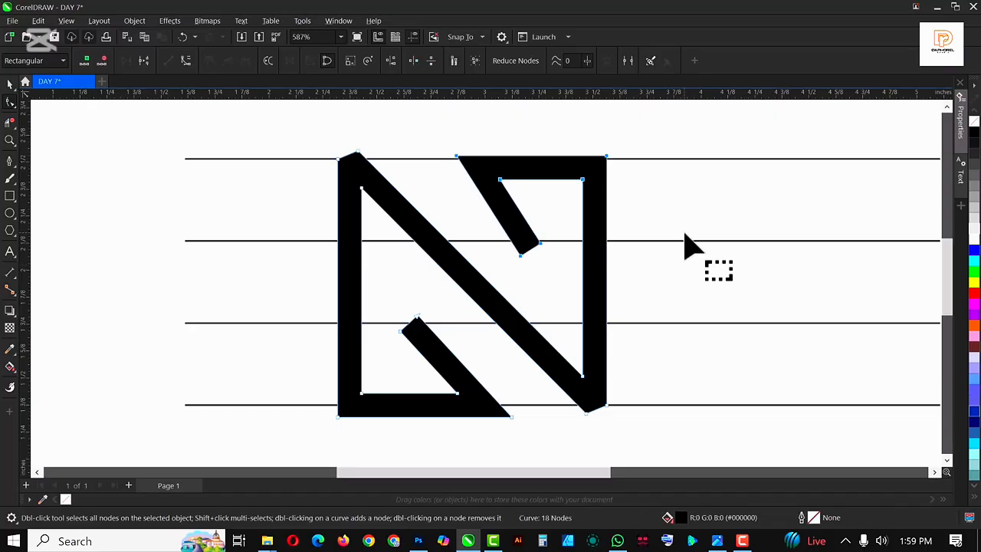
key(Down)
key(Down)
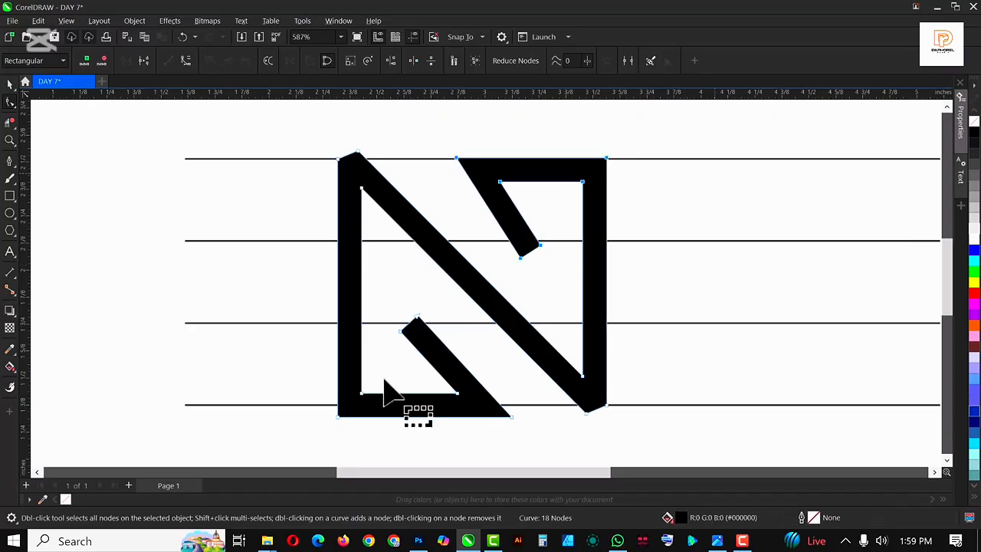
Select the lower nodes and nudge them up onto the bottom guideline
mouse_move(294, 293)
mouse_down()
mouse_move(546, 448)
mouse_move(545, 436)
mouse_up()
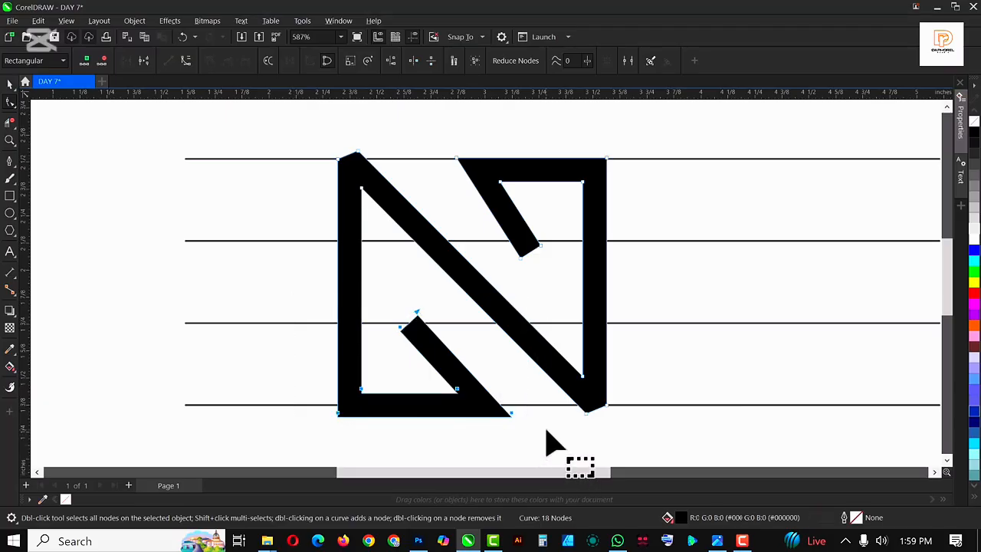
key(Up)
key(Up)
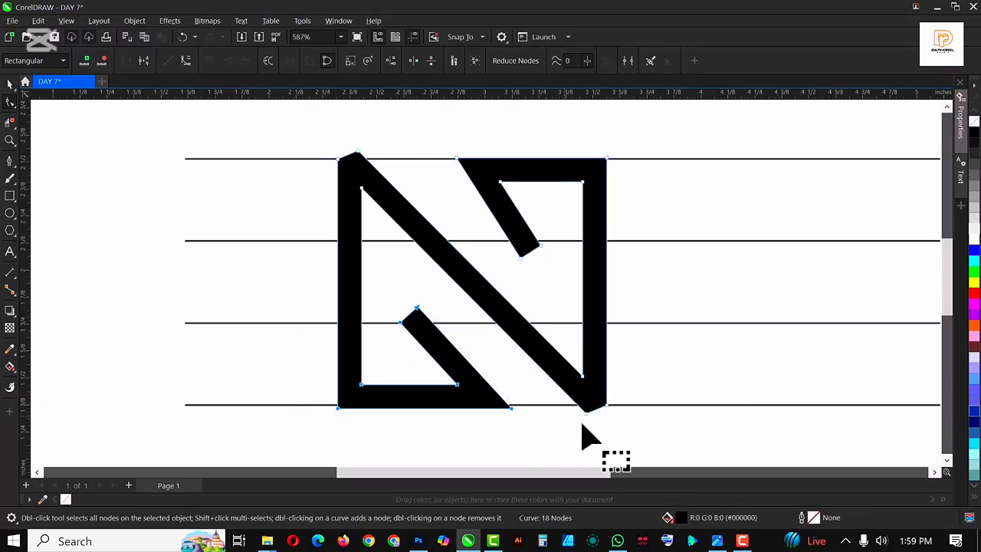
Select the bottom-left edge nodes and nudge them up again so the bottom edge sits exactly on the guideline
scroll(359, 162, up, 4)
drag(355, 153, 394, 169)
scroll(429, 204, down, 3)
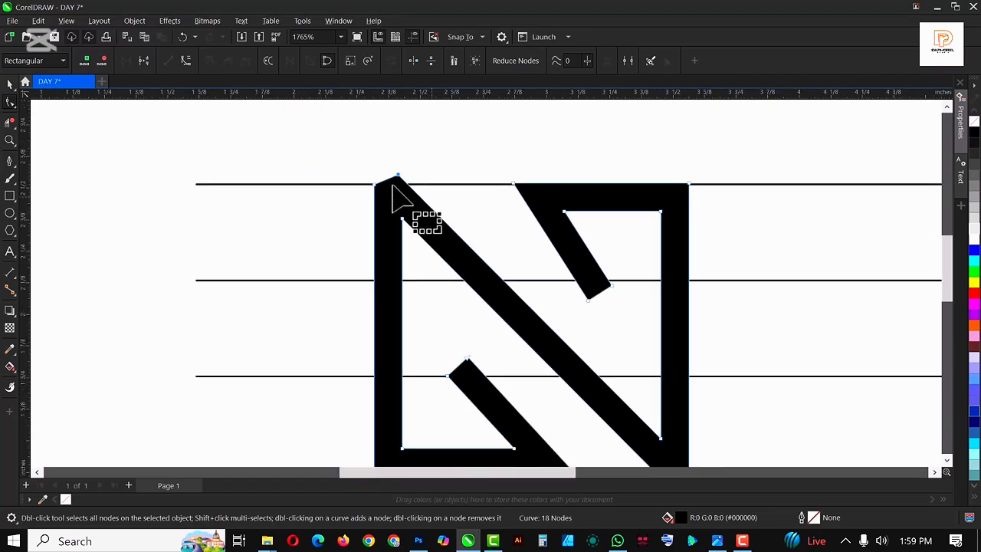
scroll(543, 273, down, 1)
scroll(574, 335, up, 3)
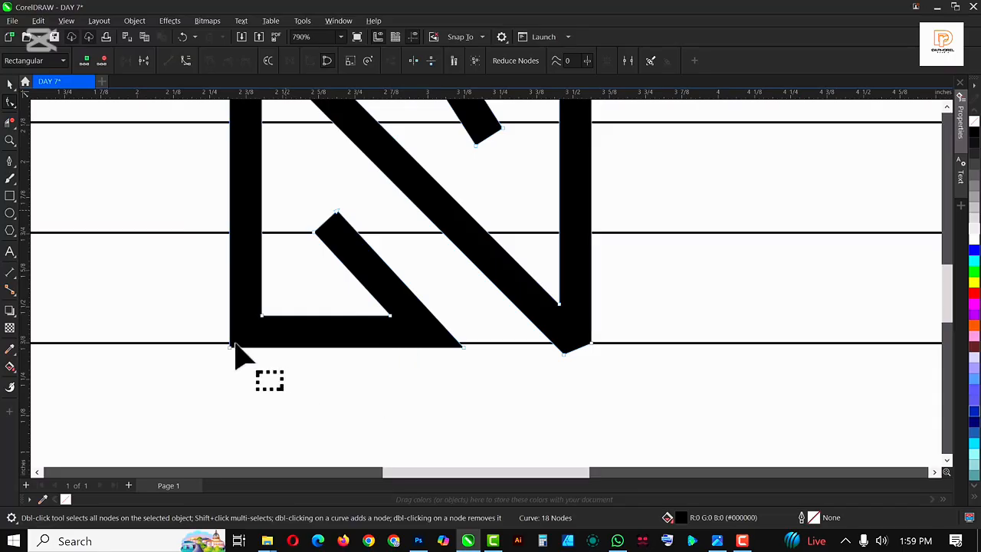
drag(209, 335, 475, 383)
scroll(464, 348, up, 3)
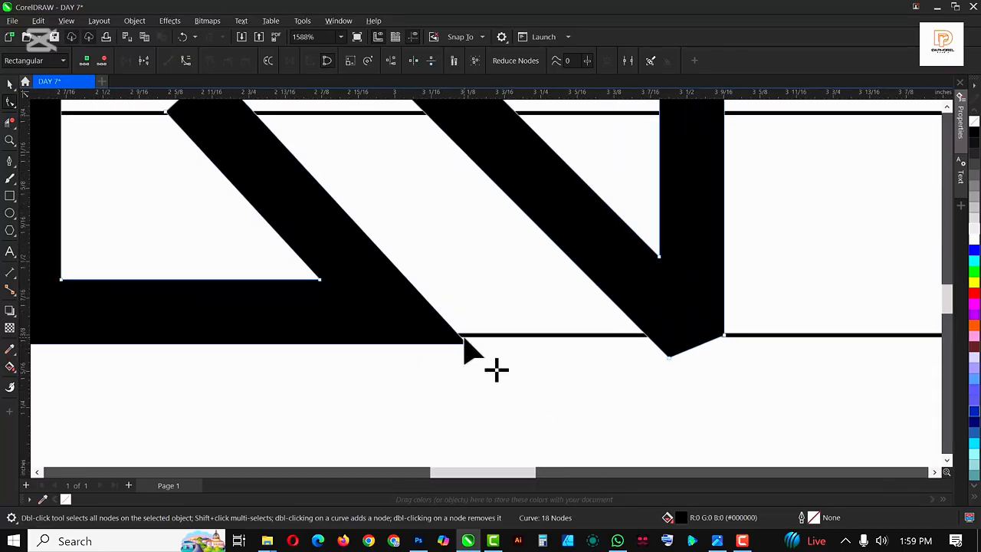
key(Up)
key(Up)
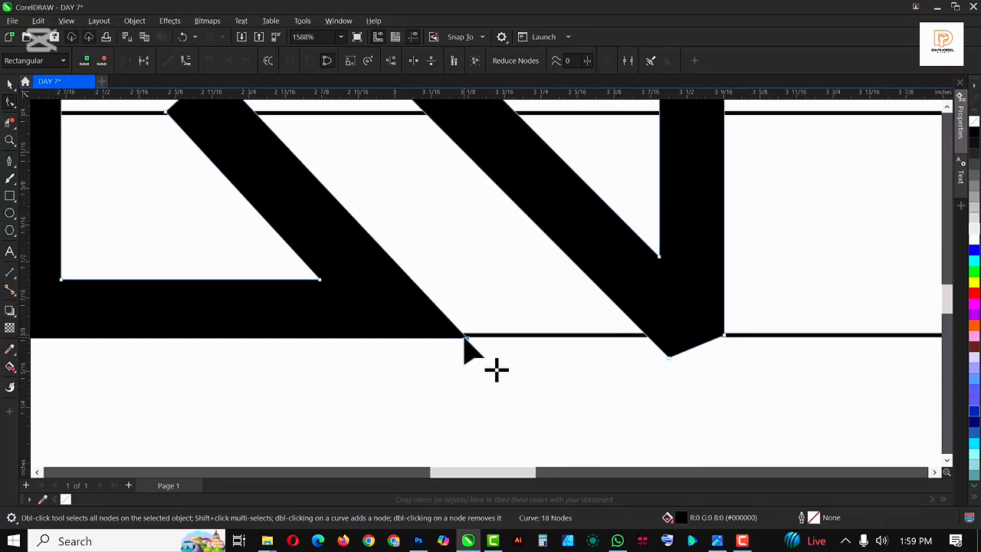
scroll(619, 334, down, 4)
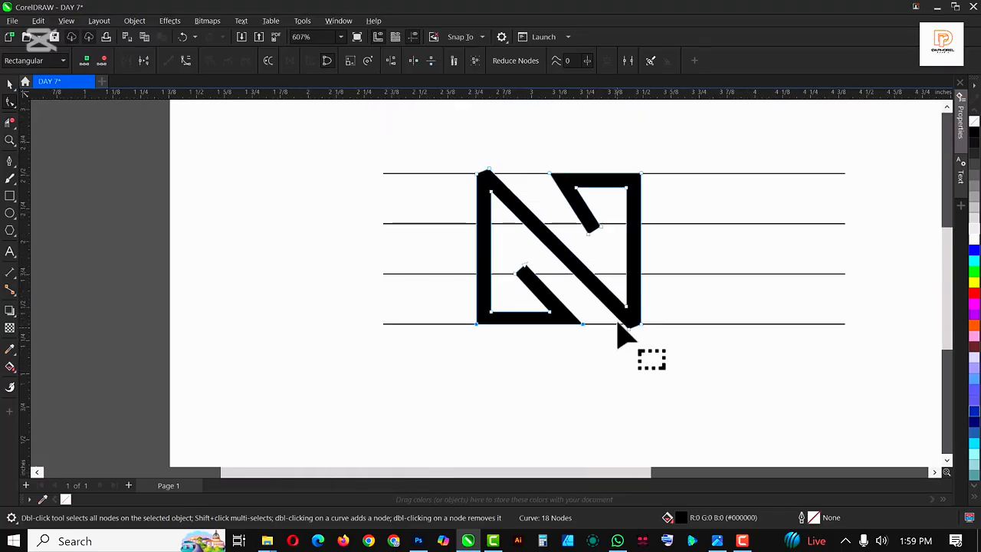
scroll(636, 200, up, 1)
scroll(636, 201, up, 1)
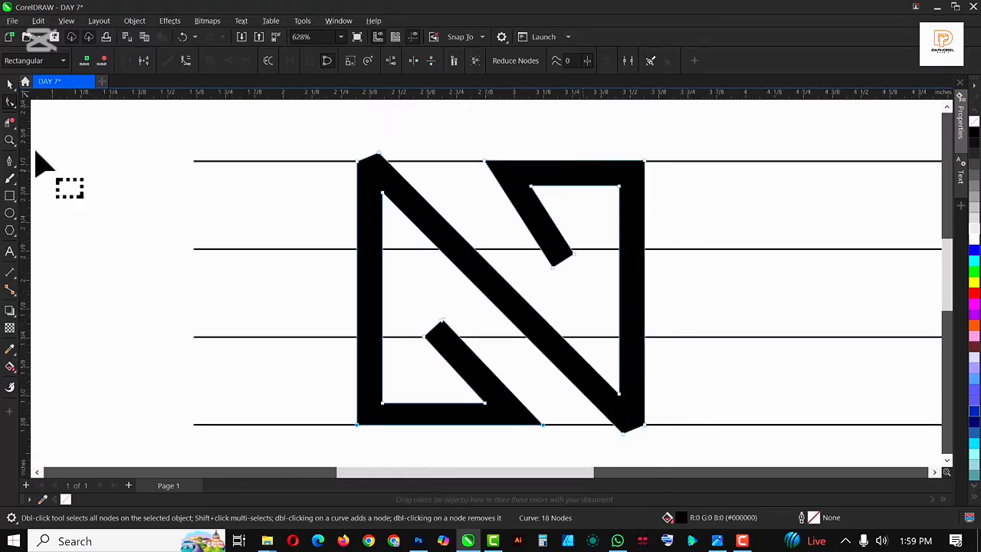
Draw a rectangle over the protruding top-left tip of the letter and trim the tip off with it
click(7, 197)
scroll(387, 141, up, 2)
scroll(299, 148, up, 1)
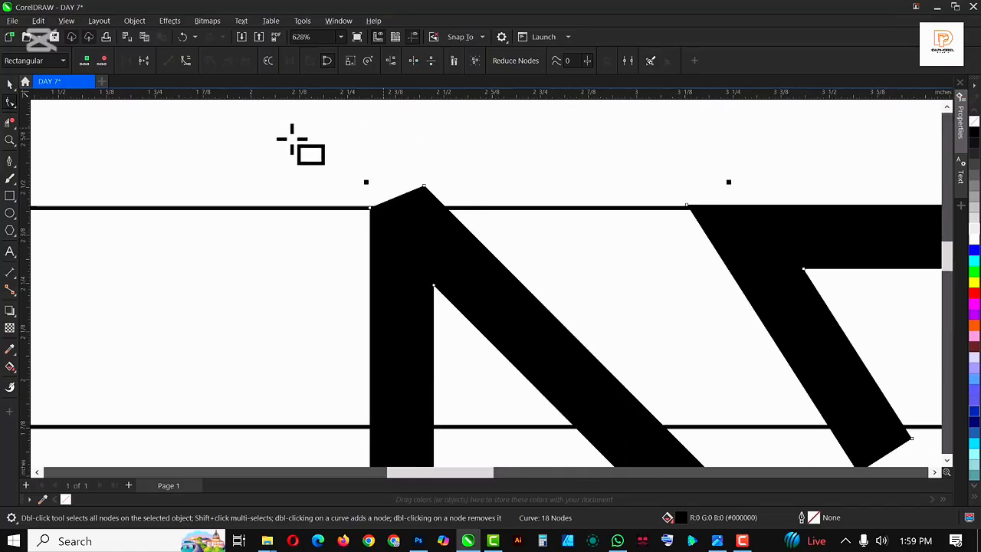
drag(291, 139, 537, 207)
key(space)
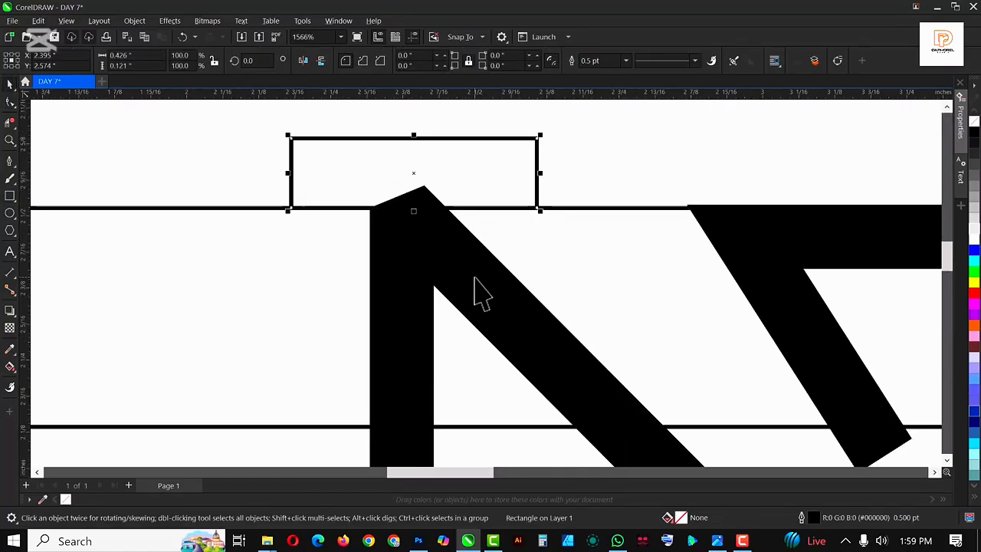
shift+click(462, 250)
click(369, 66)
Move the rectangle over the bottom-right tip and trim that tip off the letter
scroll(337, 150, down, 3)
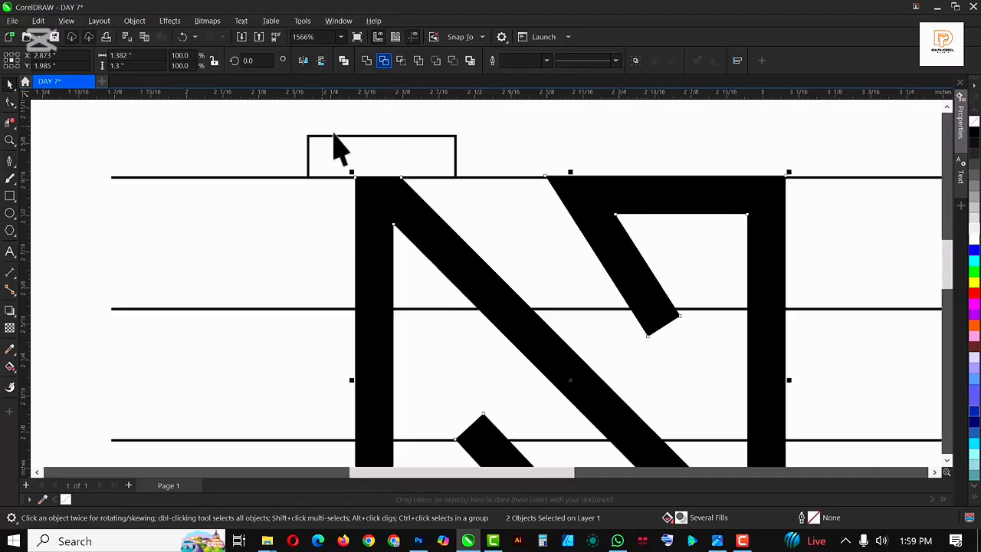
click(358, 143)
drag(358, 143, 580, 394)
scroll(568, 375, up, 3)
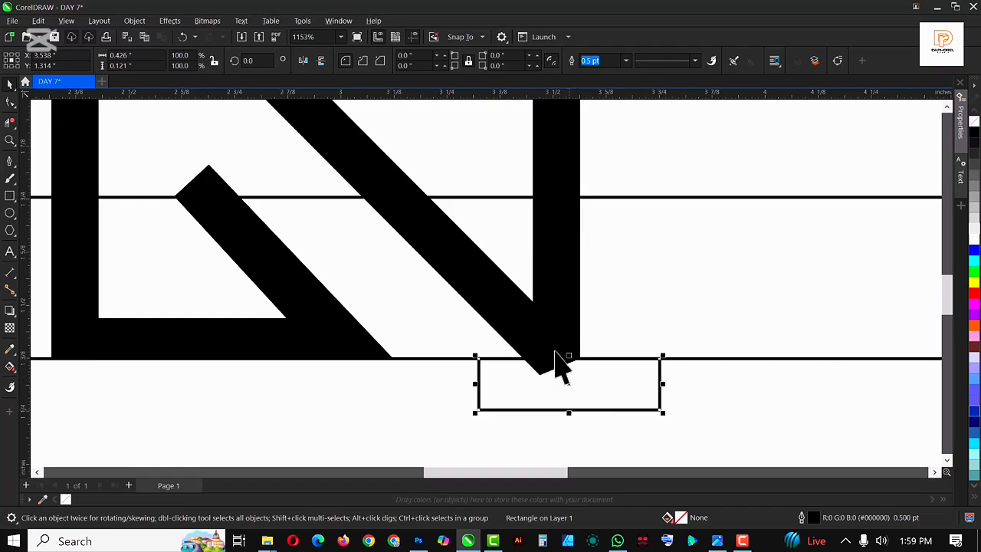
shift+click(560, 335)
click(383, 61)
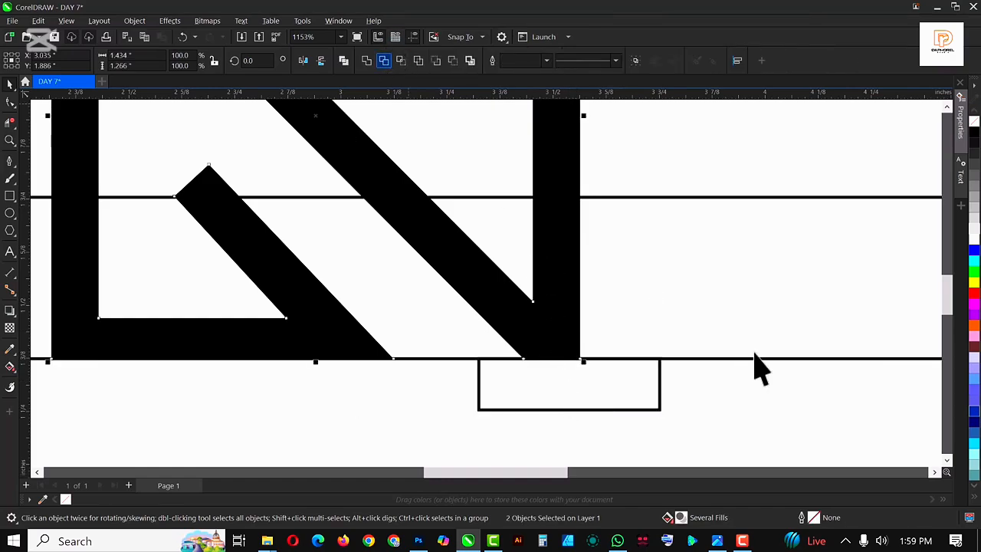
Move the rectangle over the upper tip of the inner diagonal stroke and trim it flat
click(618, 410)
scroll(623, 411, down, 4)
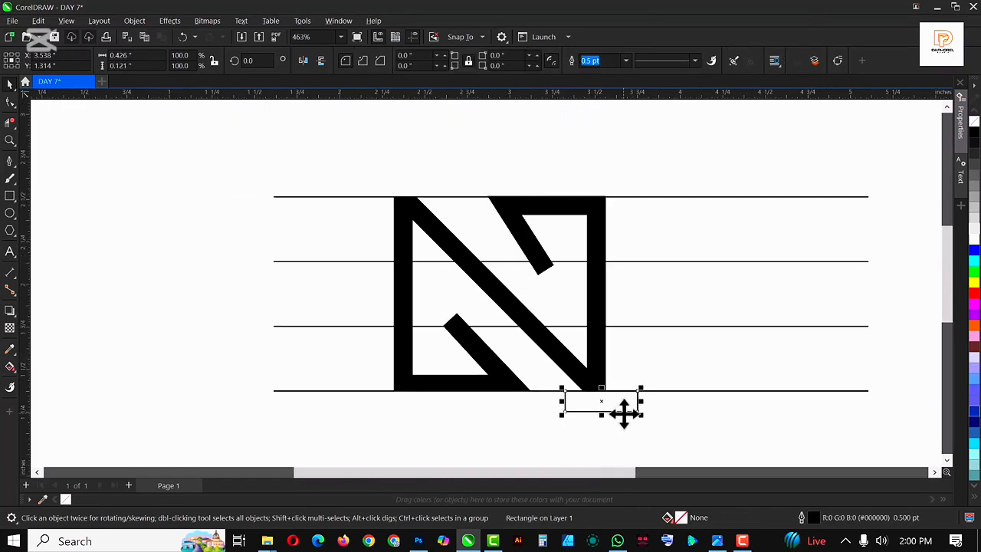
mouse_move(624, 414)
mouse_down()
mouse_move(482, 344)
mouse_move(494, 344)
mouse_move(490, 311)
mouse_move(480, 311)
mouse_up()
scroll(502, 324, up, 3)
shift+click(468, 350)
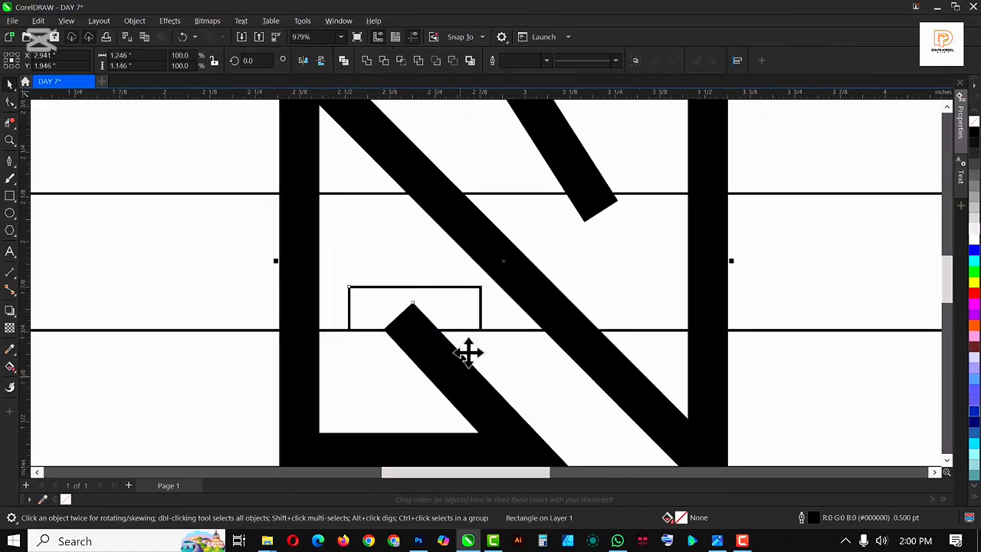
click(388, 63)
Delete the trimming rectangle
scroll(400, 355, down, 3)
click(397, 337)
key(Delete)
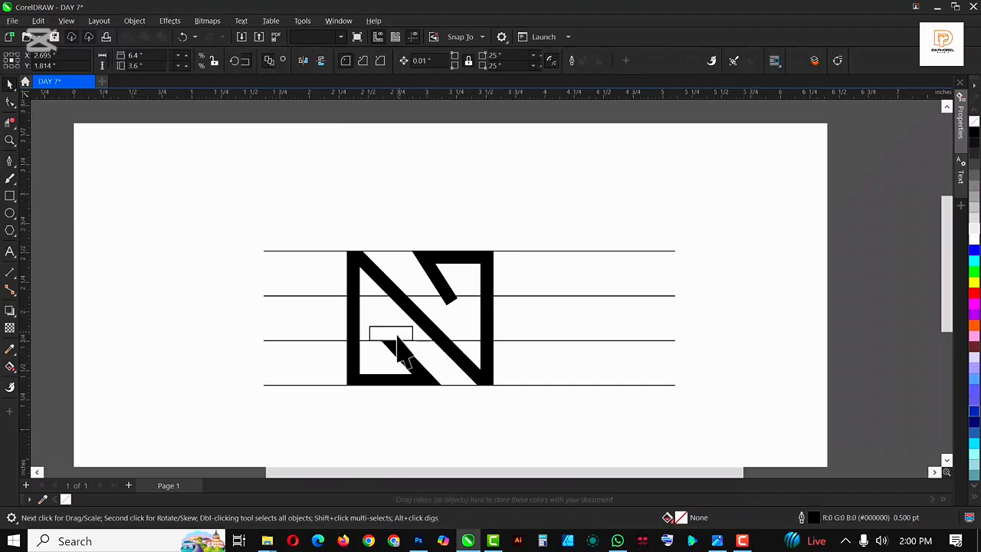
Move the rectangle over the lower tip of the upper inner stroke and trim that tip flat
drag(396, 341, 452, 300)
scroll(452, 300, up, 5)
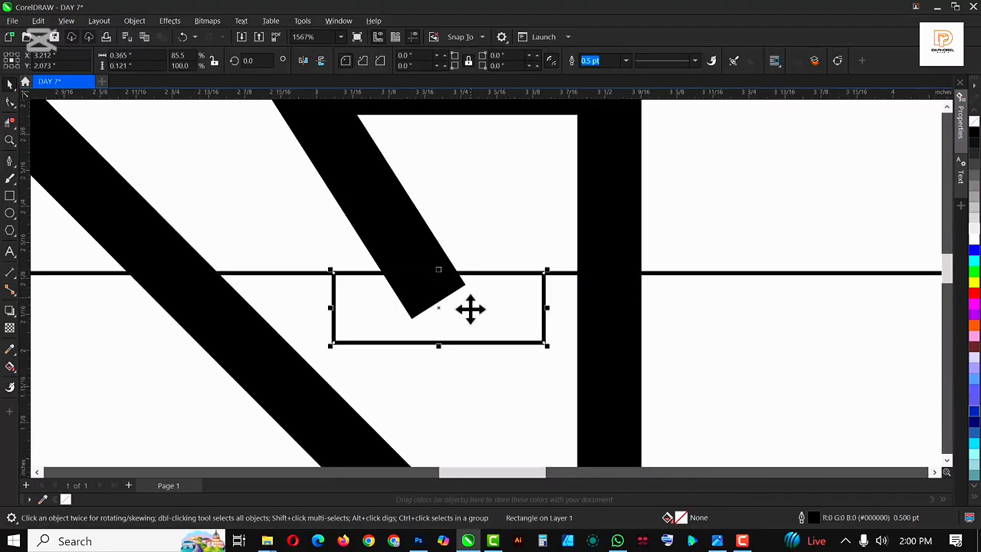
scroll(453, 291, down, 3)
shift+click(422, 258)
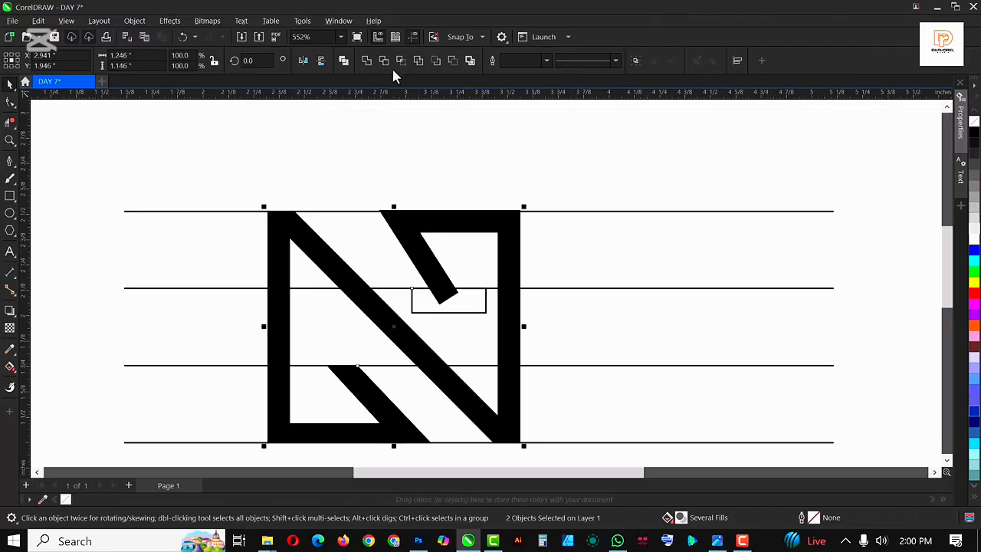
click(448, 311)
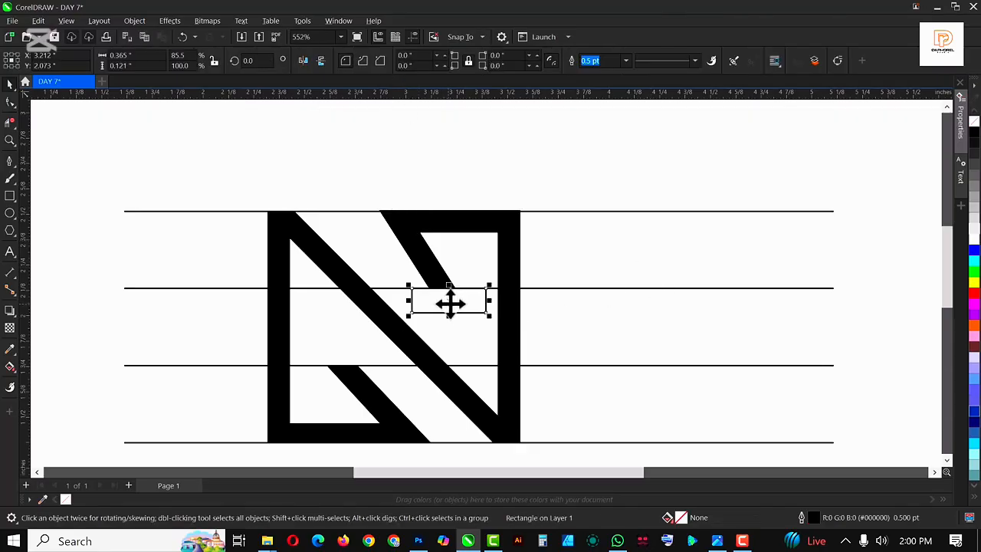
Delete the rectangle used for the last trim
key(Delete)
scroll(464, 290, down, 4)
scroll(442, 322, up, 3)
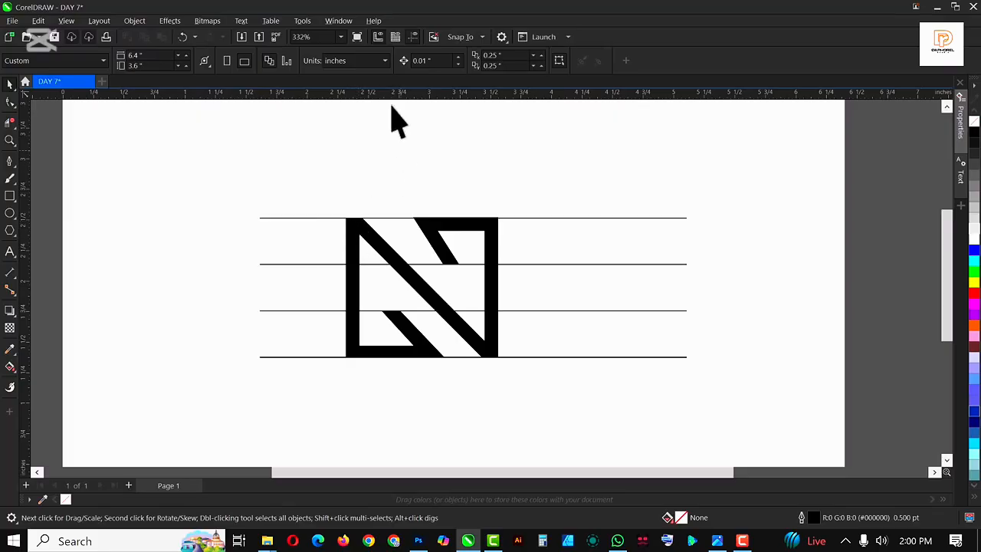
scroll(417, 314, up, 1)
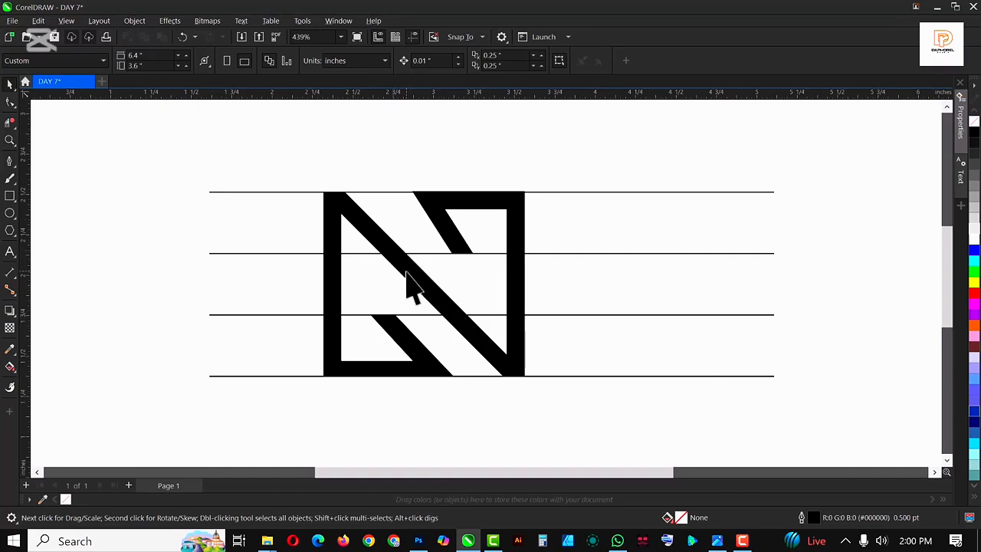
scroll(414, 290, down, 4)
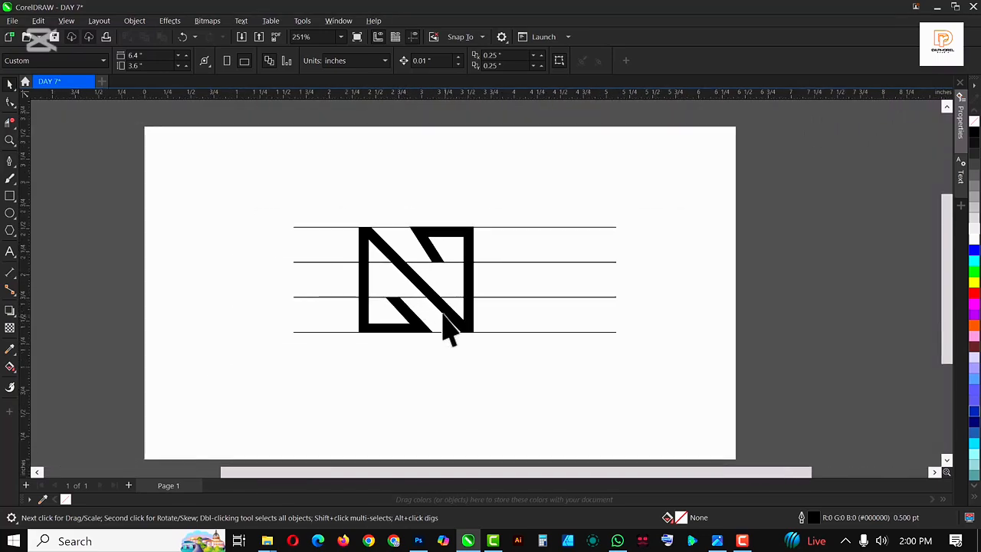
scroll(434, 284, up, 2)
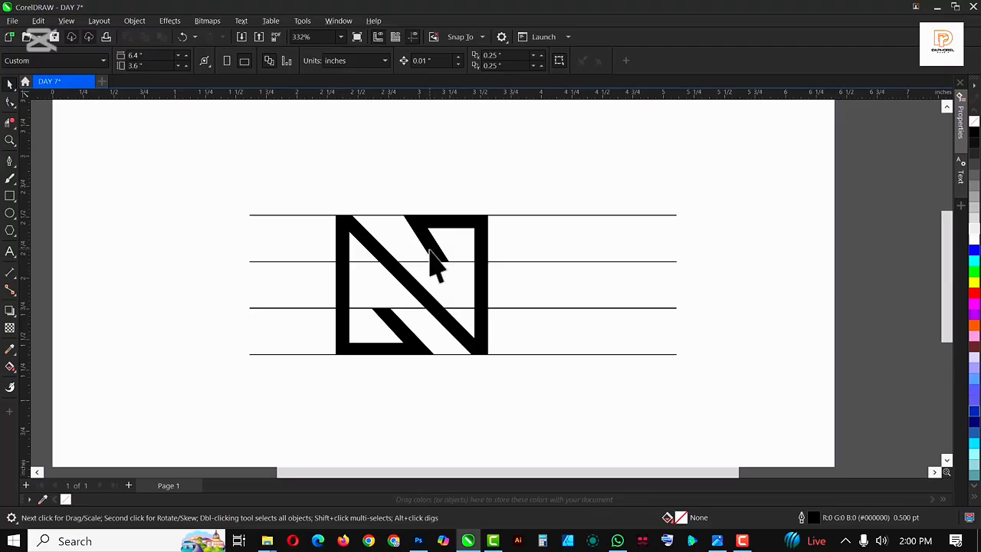
Select all four horizontal guide lines and delete them
click(431, 257)
scroll(493, 237, down, 4)
click(489, 222)
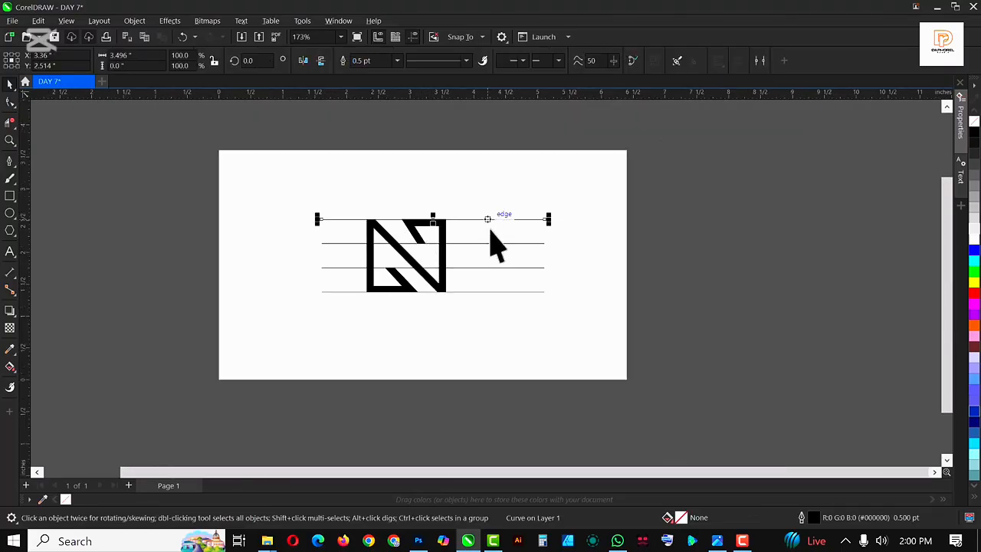
shift+click(491, 244)
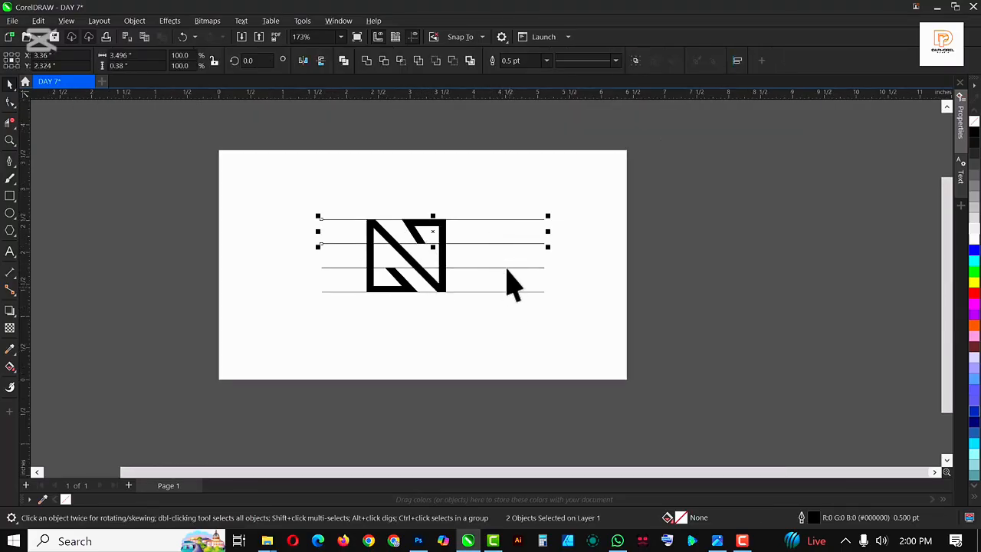
shift+click(504, 268)
shift+click(508, 292)
key(Delete)
Nudge the top-left node of the upper inner stroke slightly left with the Shape tool
scroll(375, 265, up, 4)
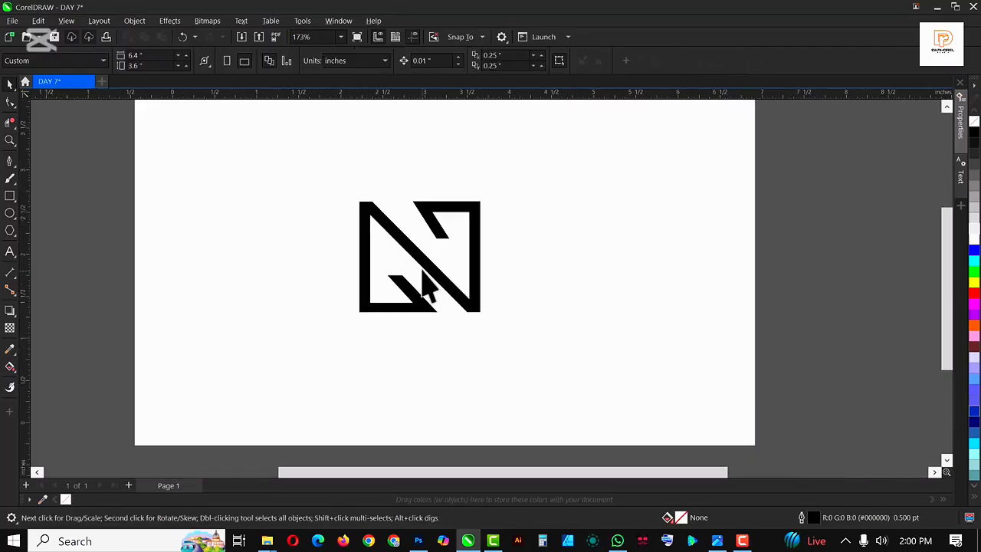
click(438, 198)
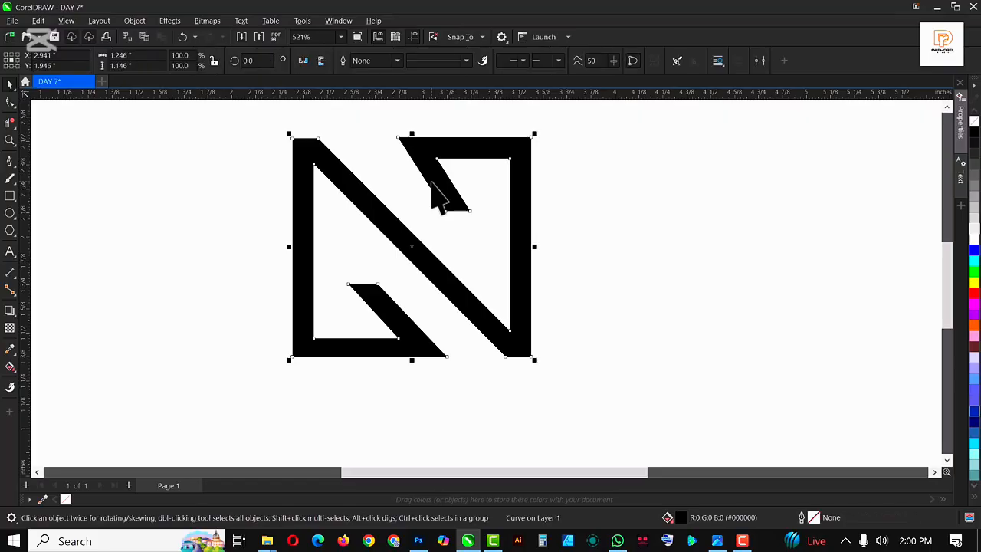
key(F10)
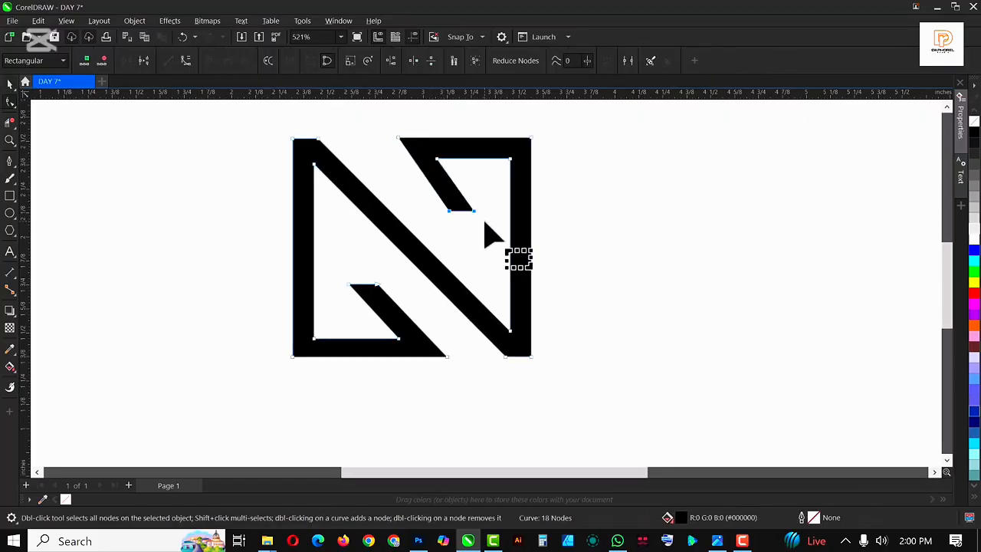
click(398, 138)
key(Left)
key(Left)
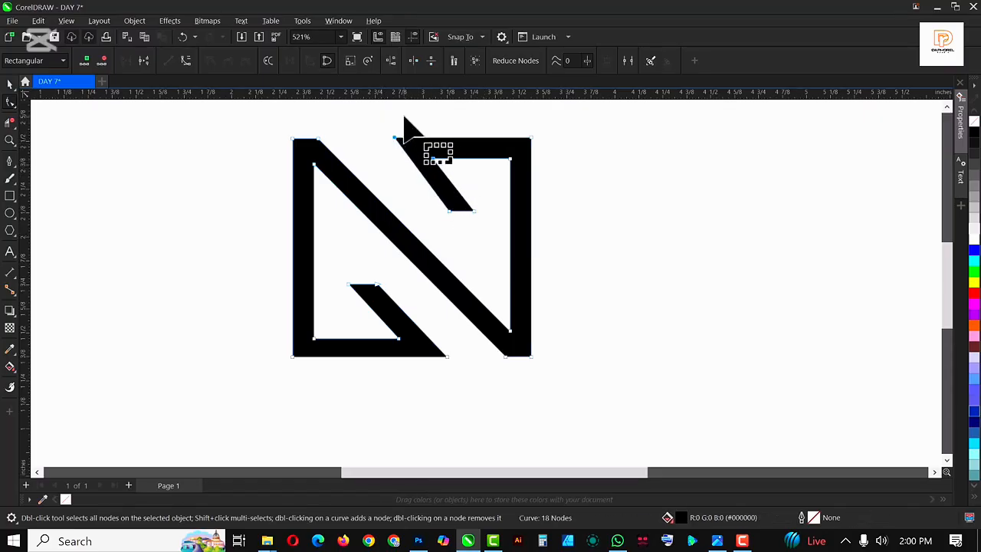
key(space)
Scale the logo down to about 0.95 inches wide
scroll(376, 217, down, 5)
click(687, 242)
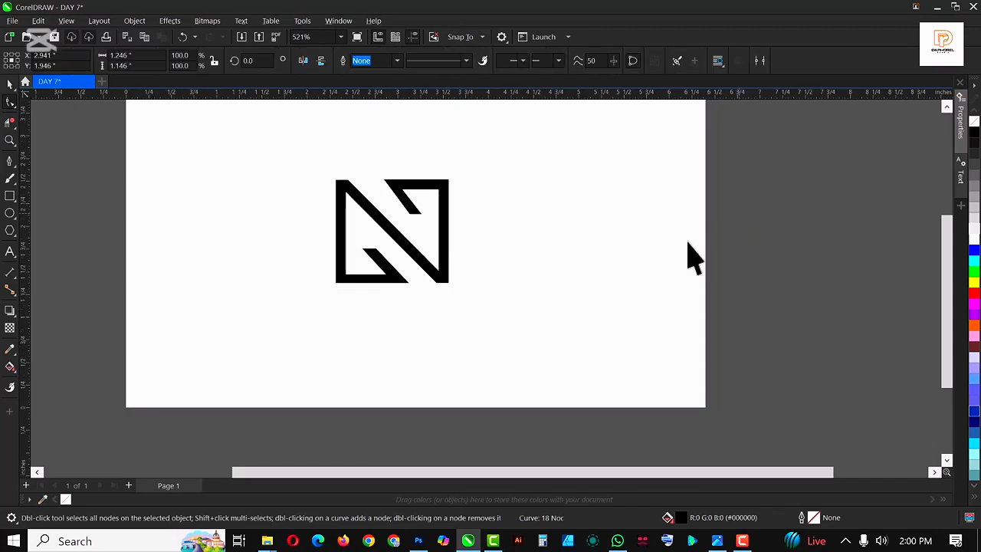
scroll(478, 252, down, 2)
scroll(437, 247, up, 3)
click(451, 250)
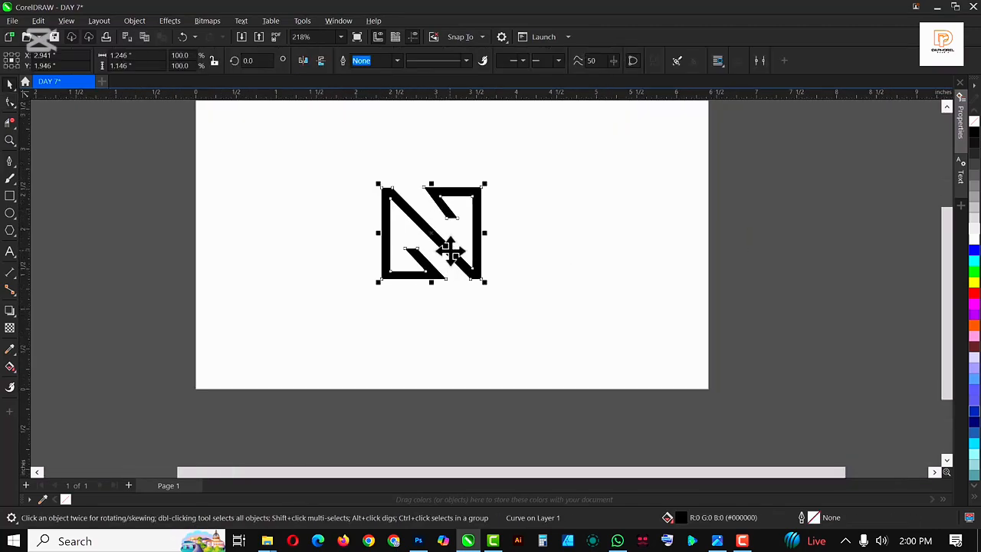
drag(485, 282, 423, 246)
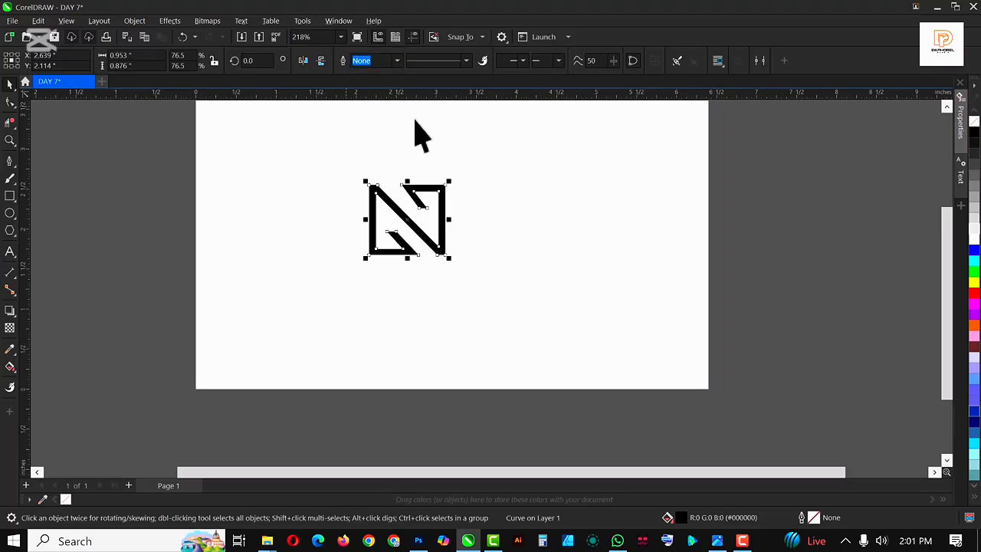
Add the text NEXUS to the right of the logo
scroll(421, 201, up, 4)
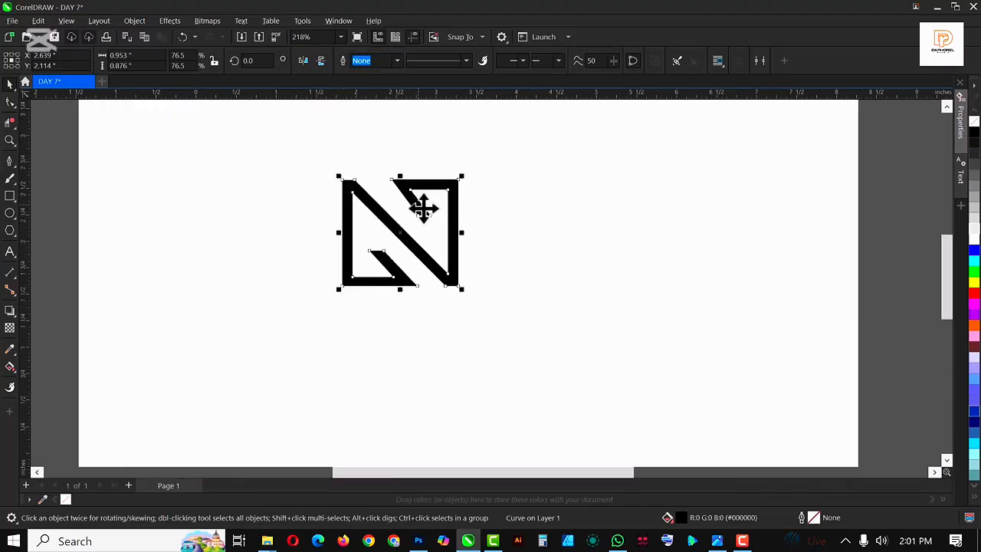
scroll(425, 224, down, 3)
scroll(425, 230, up, 3)
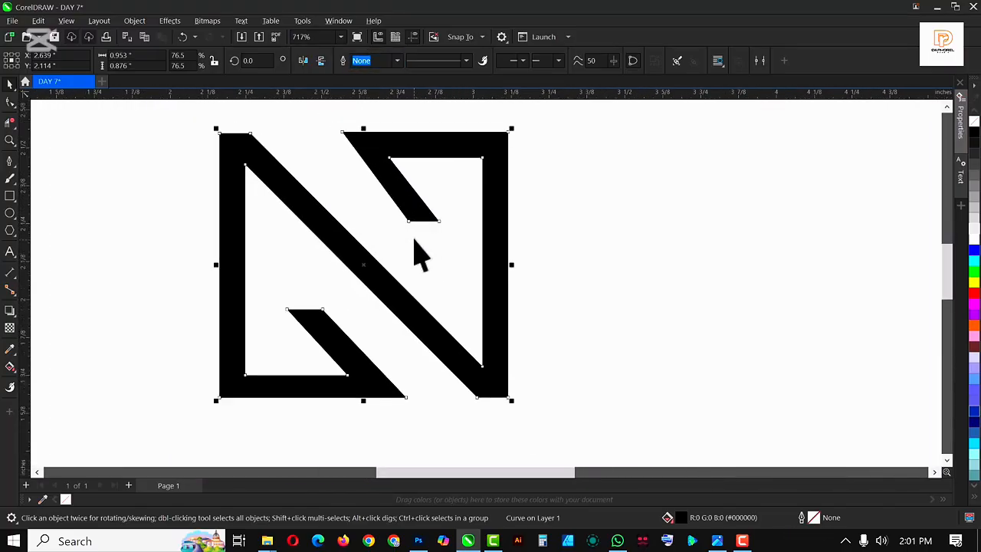
scroll(425, 257, down, 2)
click(10, 252)
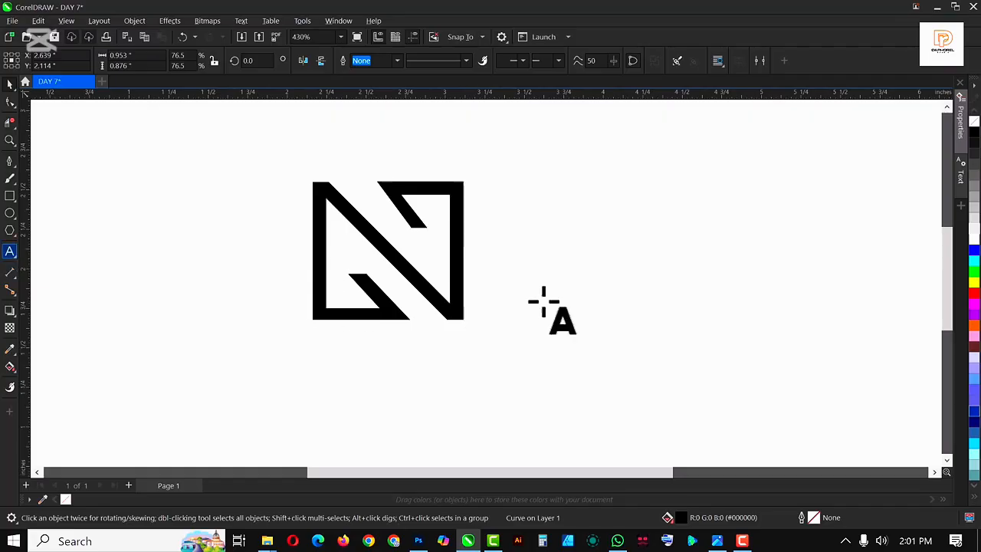
click(537, 337)
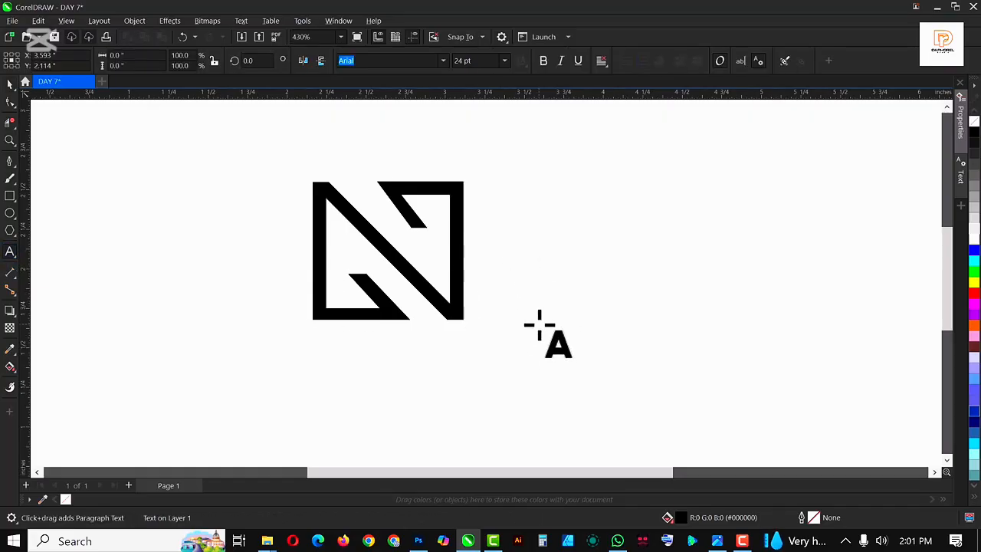
text(NE)
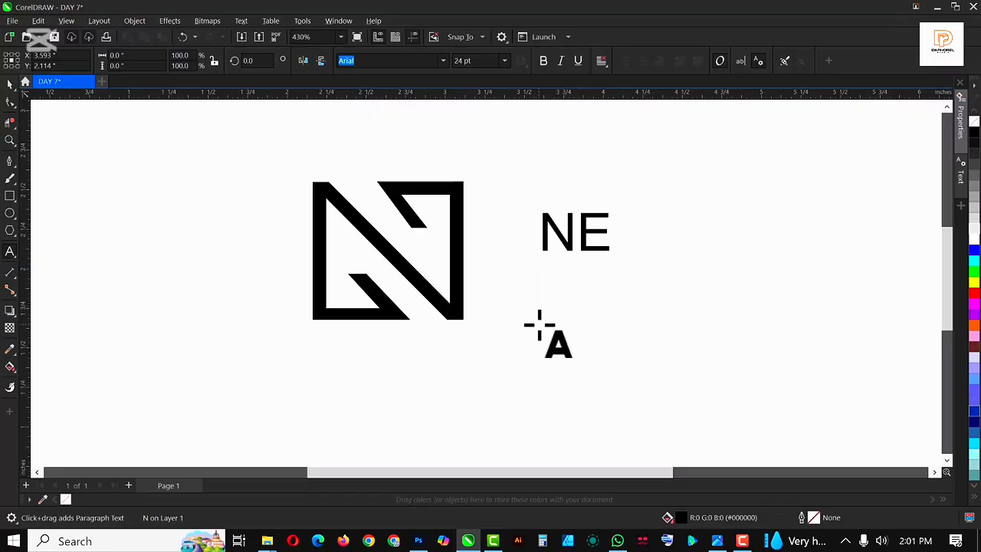
text(XUS)
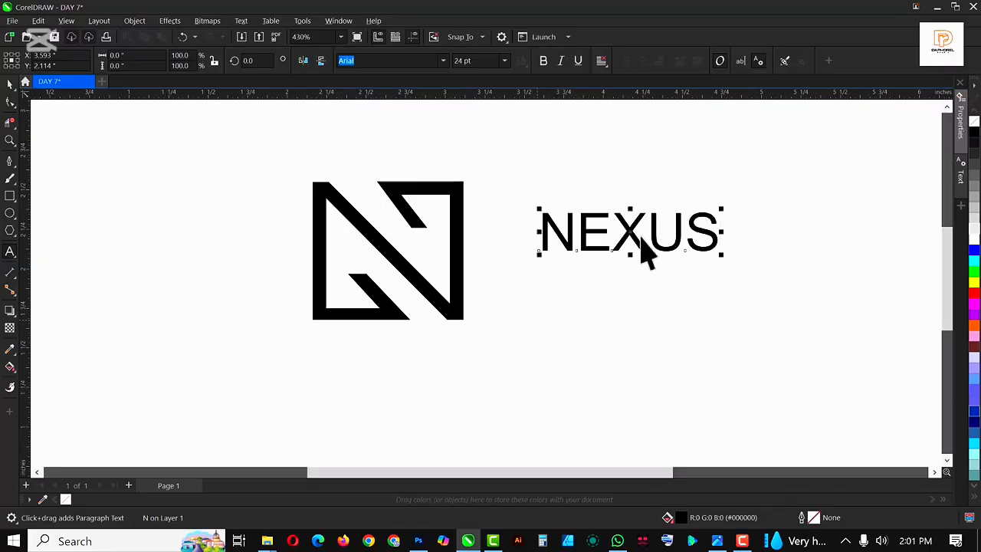
Enlarge the NEXUS text and position it beside the logo
key(ctrl+space)
drag(721, 257, 814, 320)
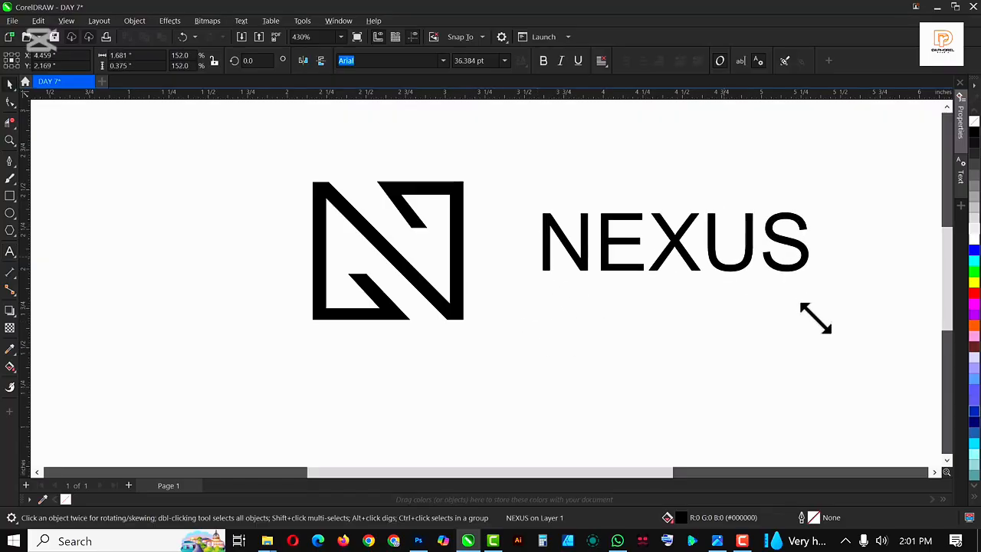
drag(777, 263, 720, 274)
Duplicate NEXUS below itself and change the copy's text to realtors
drag(696, 239, 697, 308)
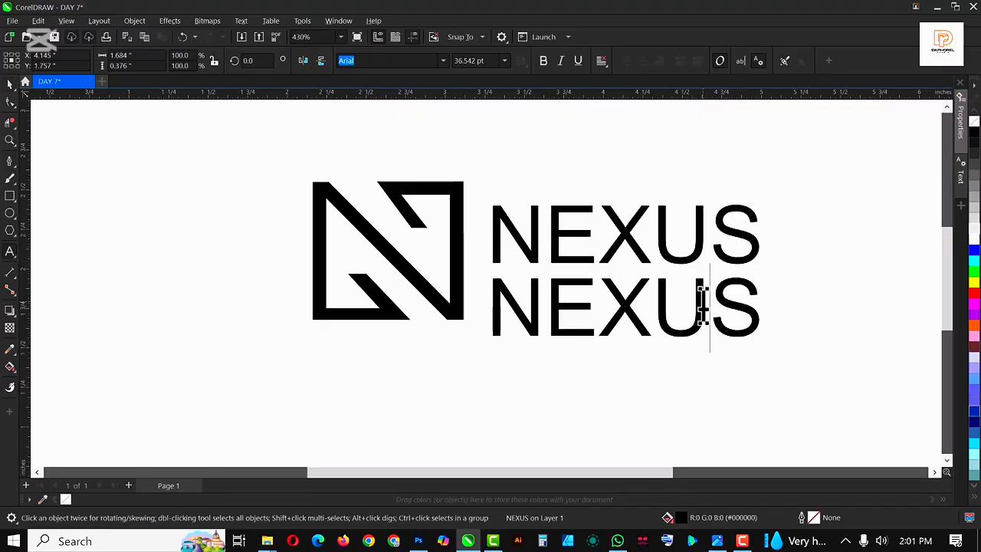
double_click(701, 303)
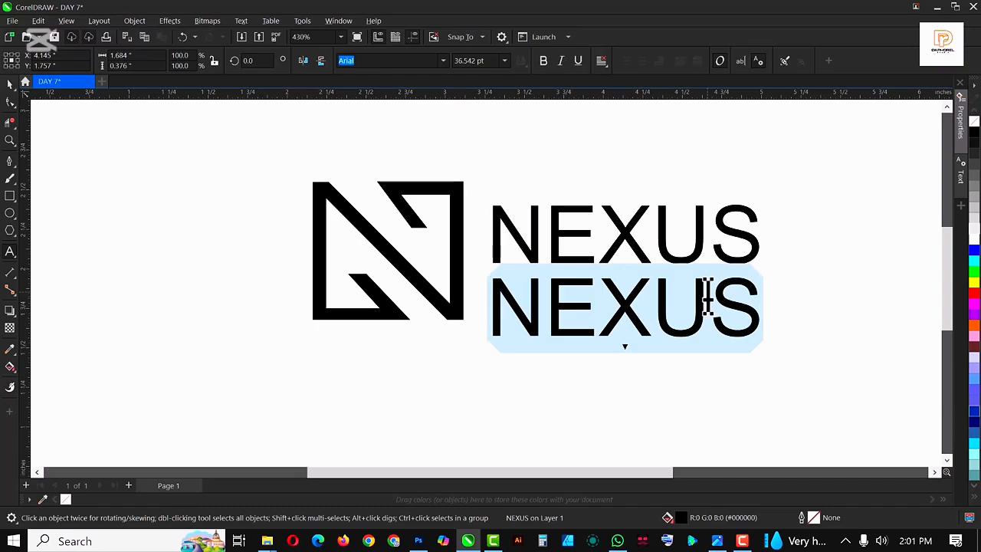
text(real)
text(to)
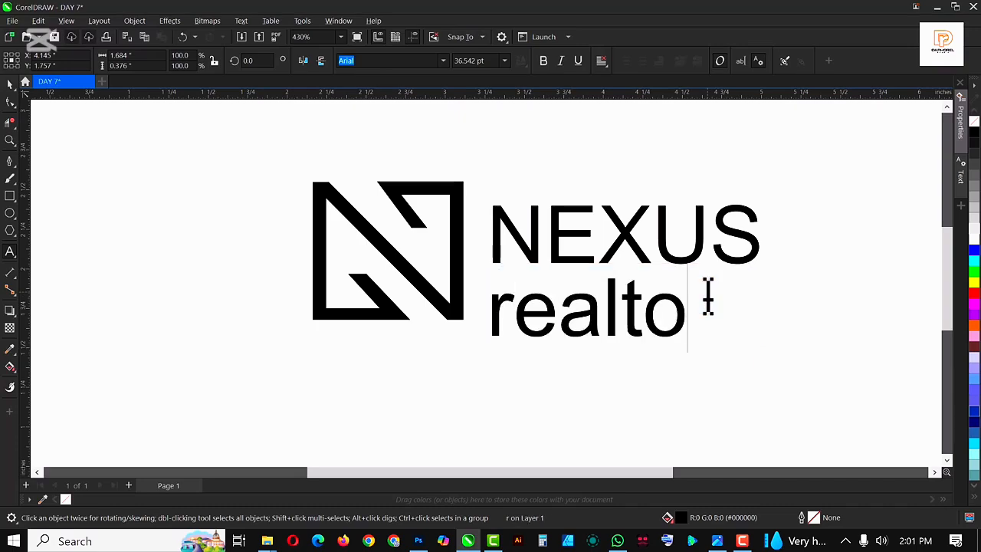
text(rs)
key(ctrl+space)
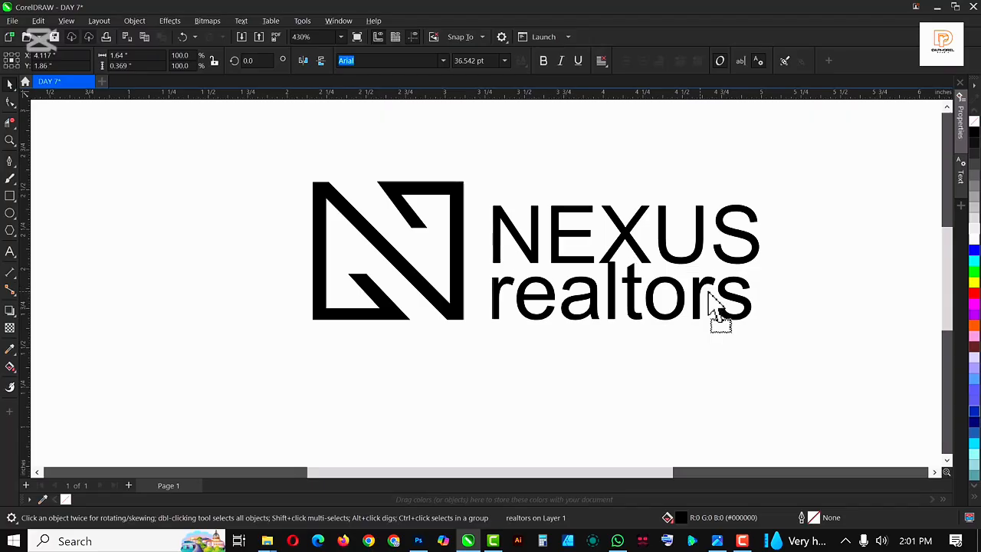
Change the case of the second line to UPPERCASE
drag(711, 309, 697, 295)
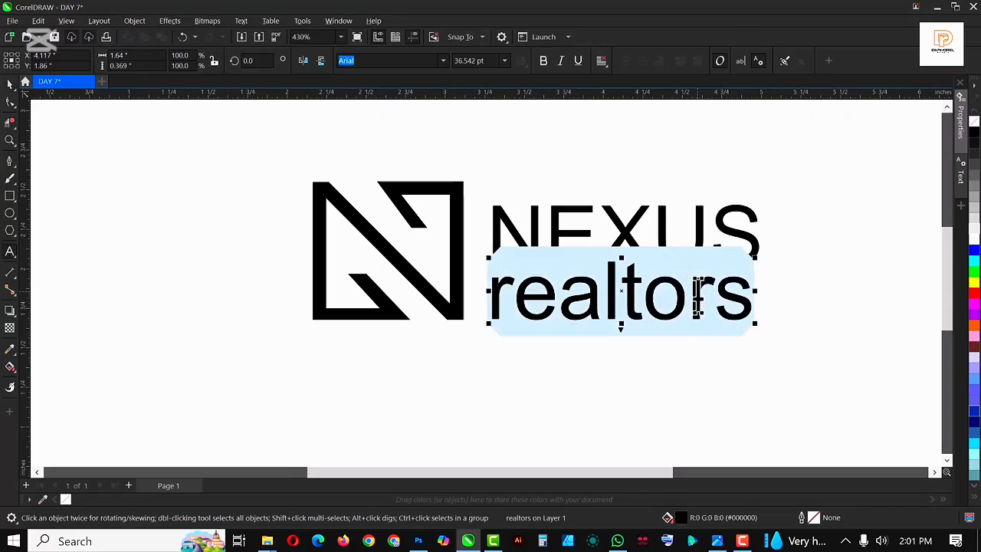
key(shift+F3)
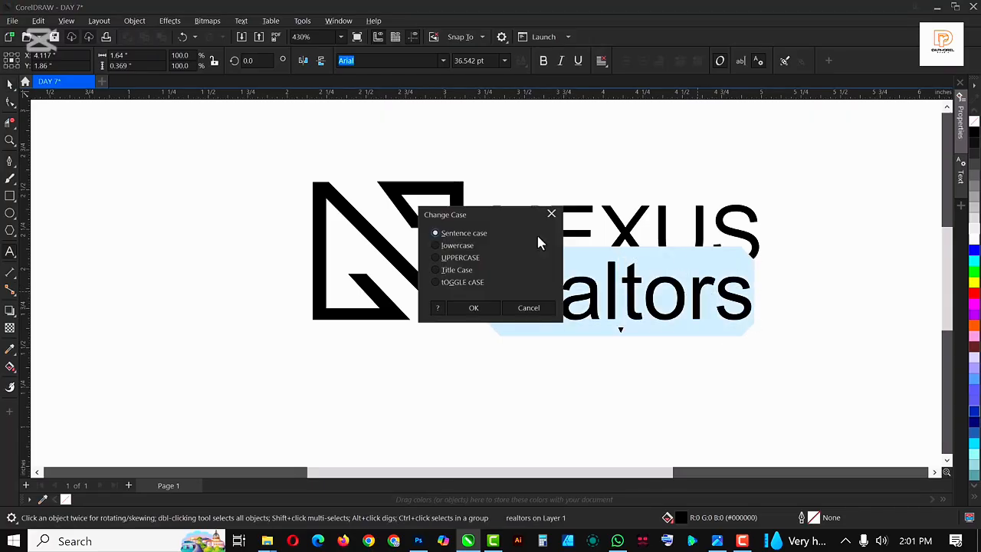
click(473, 307)
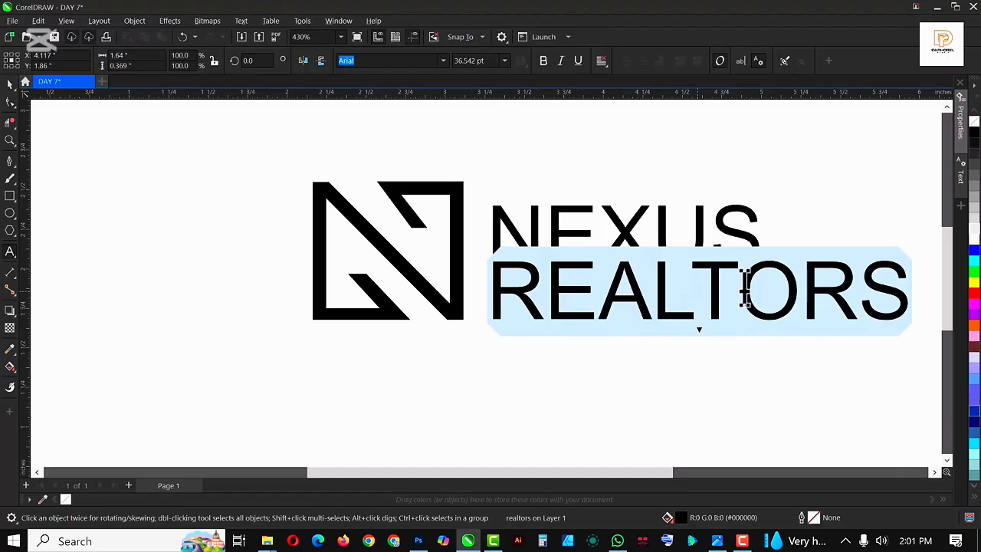
Scale REALTORS down to match the width of NEXUS and place it beneath
drag(913, 327, 717, 363)
drag(676, 284, 679, 310)
click(671, 259)
click(670, 258)
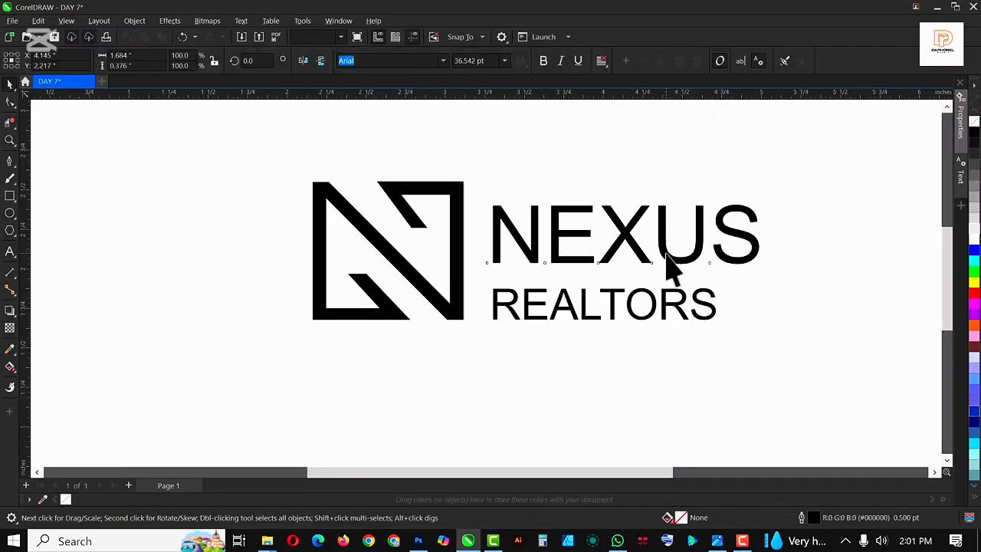
Tighten the letter spacing of NEXUS with the Shape tool
click(8, 105)
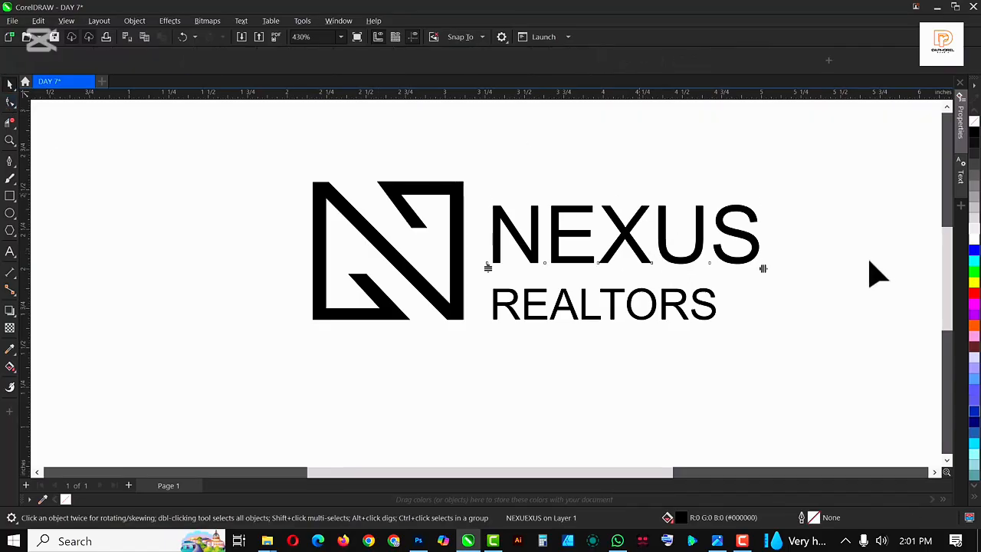
drag(756, 270, 743, 269)
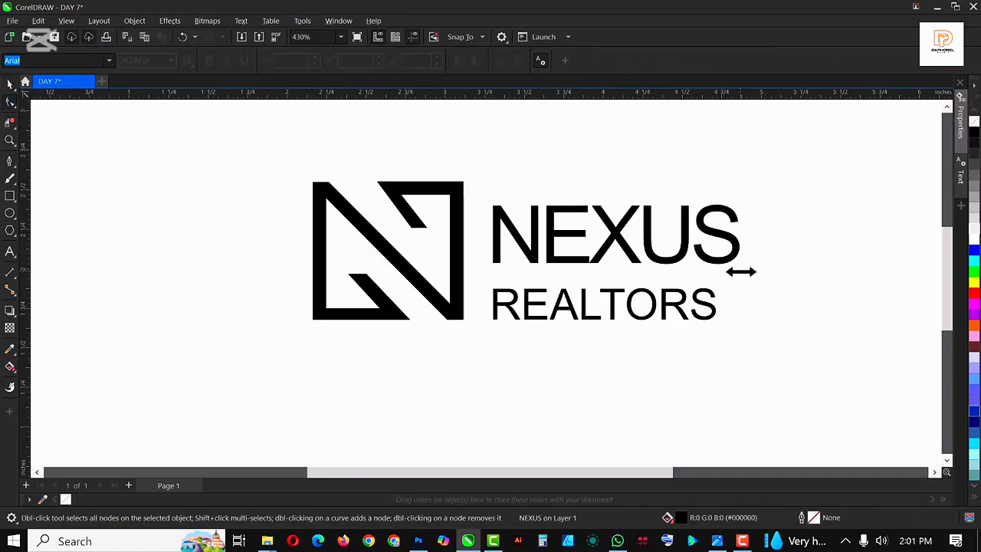
key(space)
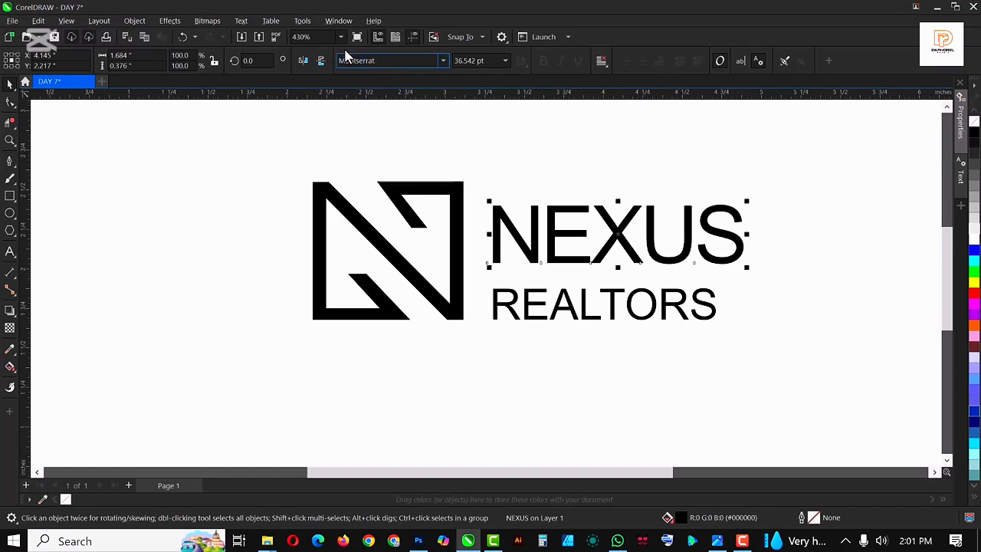
Set the NEXUS font to Montserrat and make it bold
key(Return)
click(543, 63)
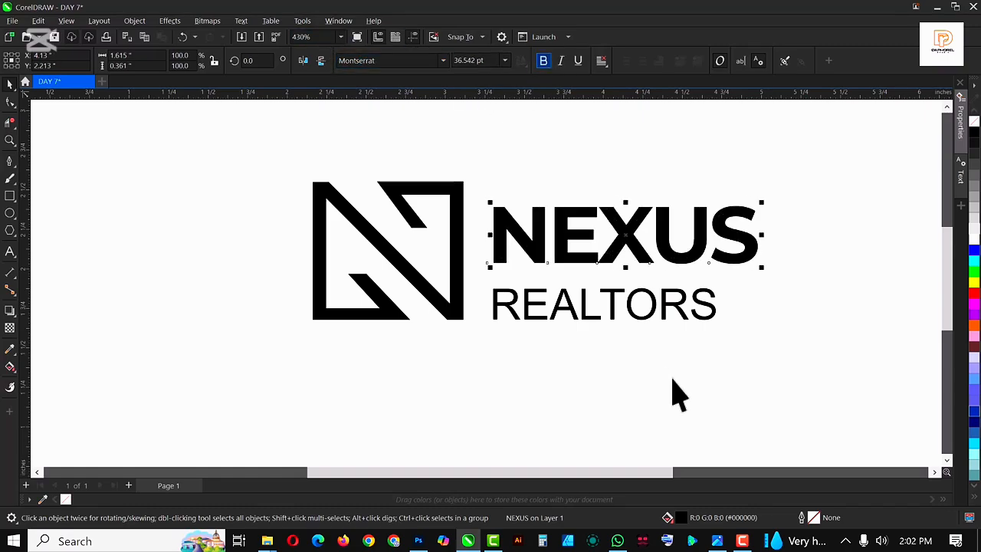
Nudge REALTORS up under NEXUS and widen its letter spacing with the Shape tool to match NEXUS's width
click(677, 308)
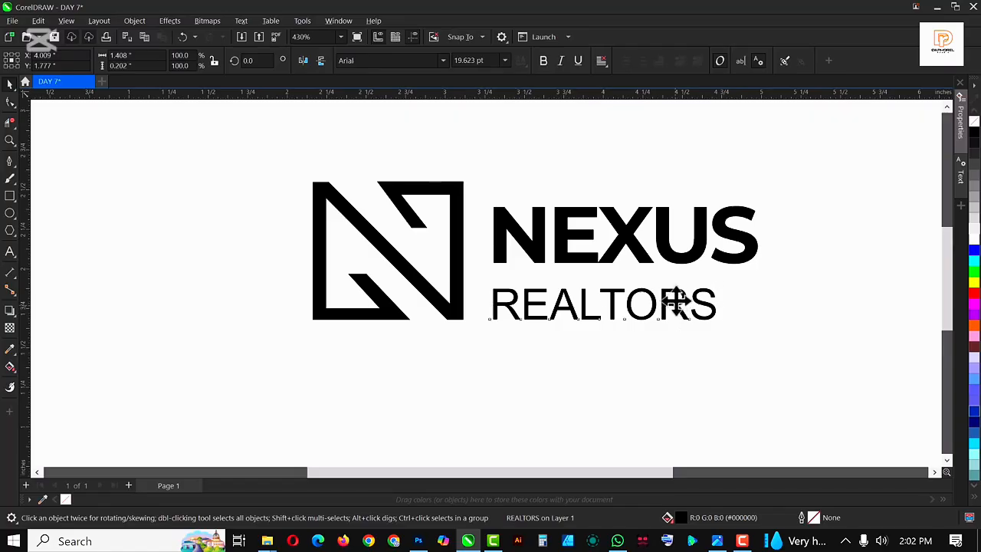
key(Up)
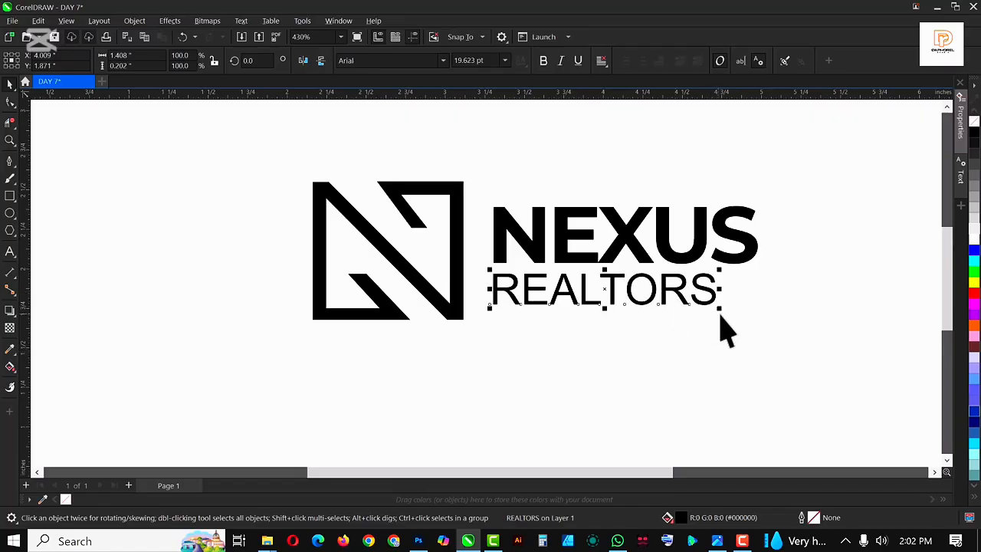
drag(691, 313, 757, 315)
key(F10)
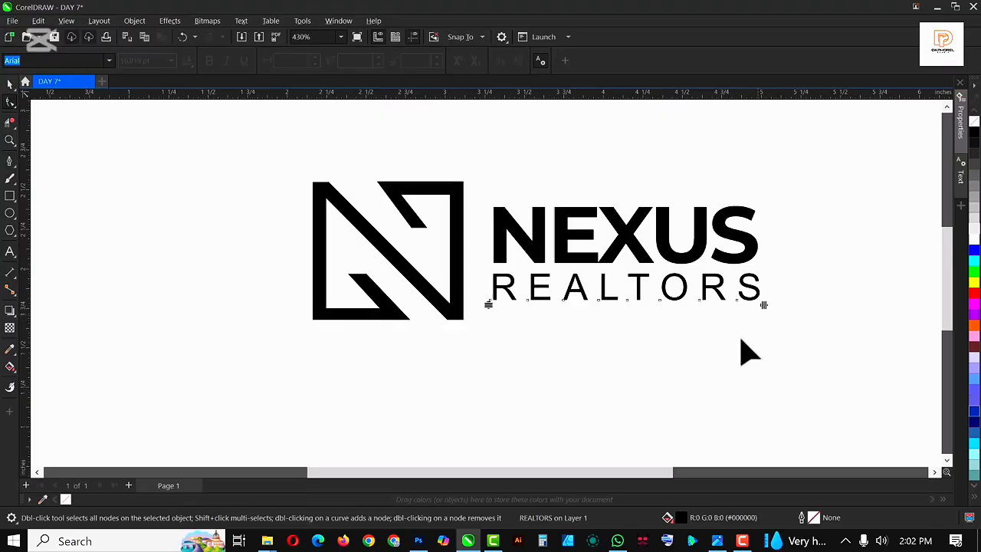
scroll(462, 229, down, 2)
key(space)
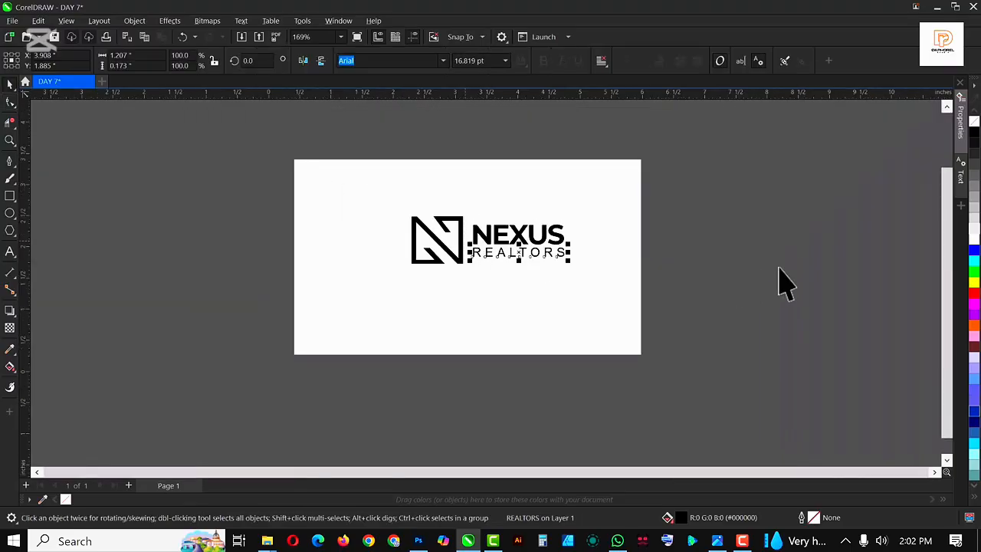
Give the N monogram a black outline of 1.0 pt
click(800, 256)
scroll(449, 234, up, 1)
scroll(452, 246, up, 1)
click(445, 257)
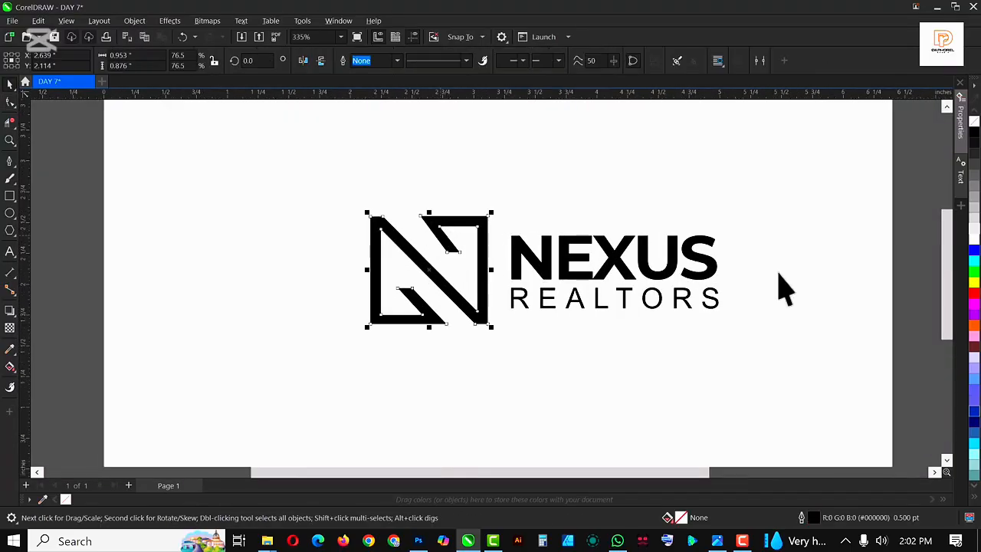
right_click(975, 135)
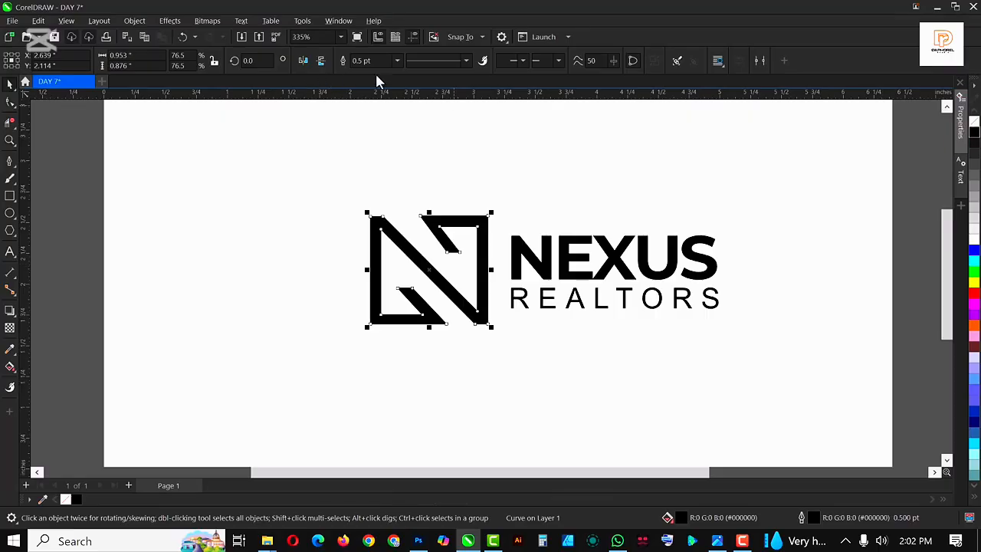
click(397, 61)
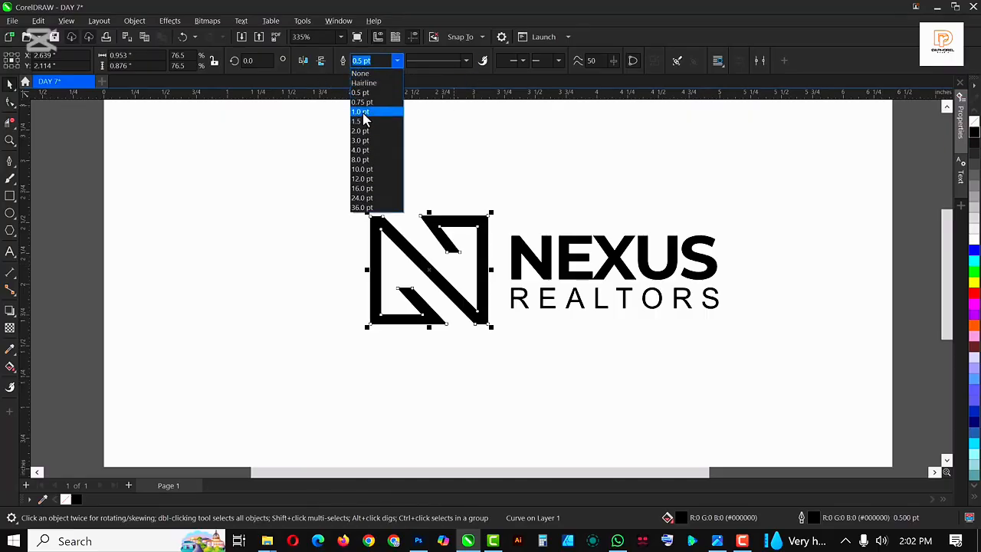
click(365, 113)
Convert the monogram's outline to an object and group it with the monogram shape
scroll(414, 320, down, 1)
scroll(389, 324, up, 1)
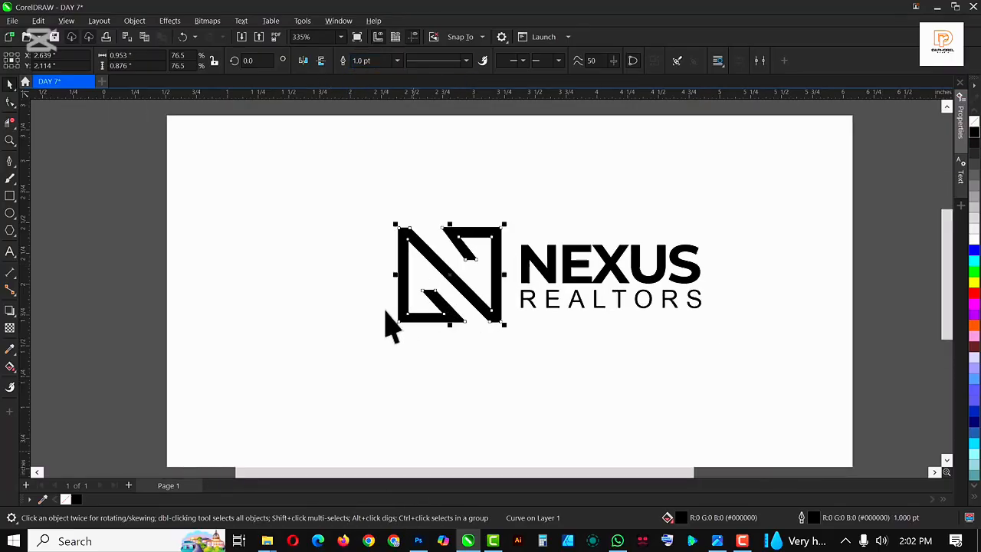
drag(82, 145, 546, 384)
click(134, 21)
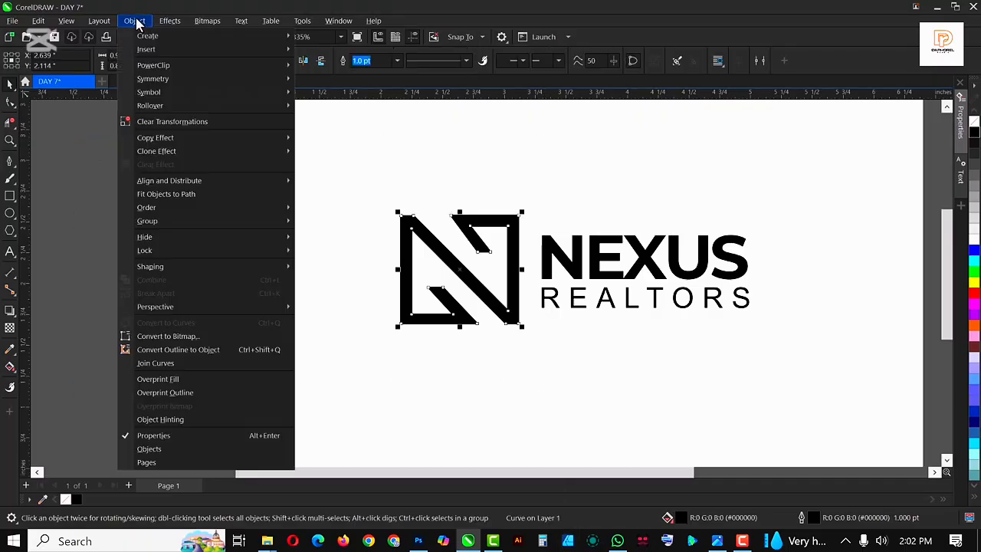
click(185, 360)
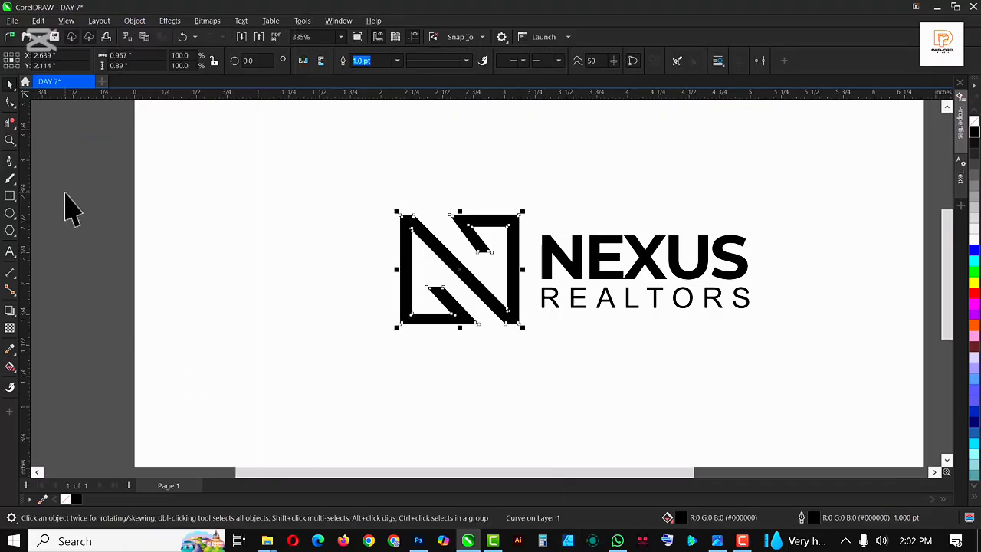
drag(71, 157, 538, 392)
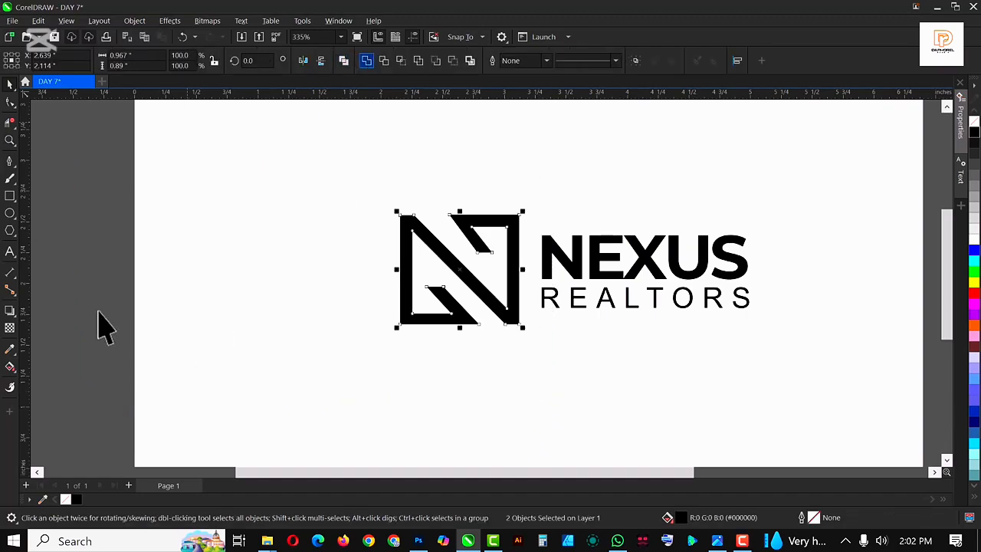
key(ctrl+g)
Group the monogram together with the NEXUS and REALTORS text
click(99, 191)
scroll(425, 273, down, 2)
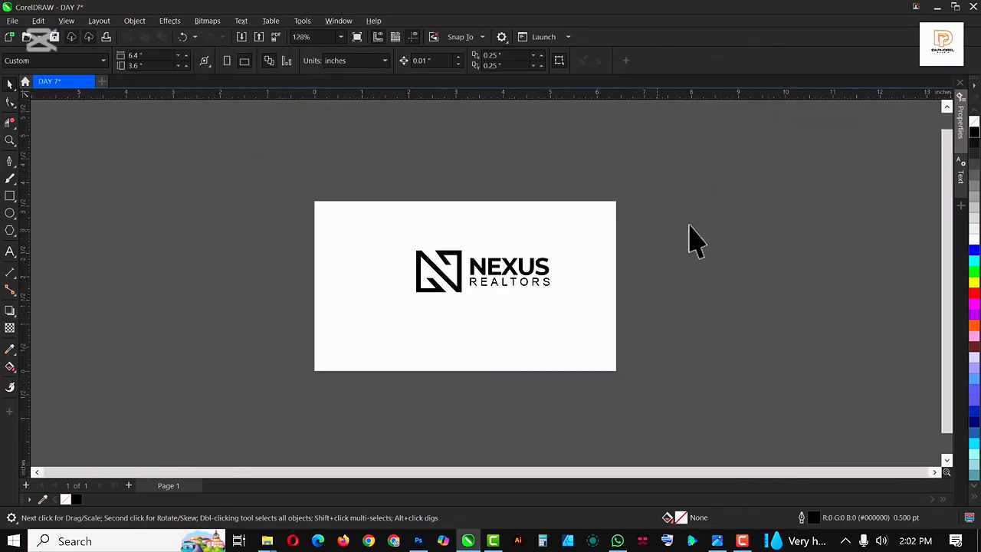
drag(689, 227, 316, 308)
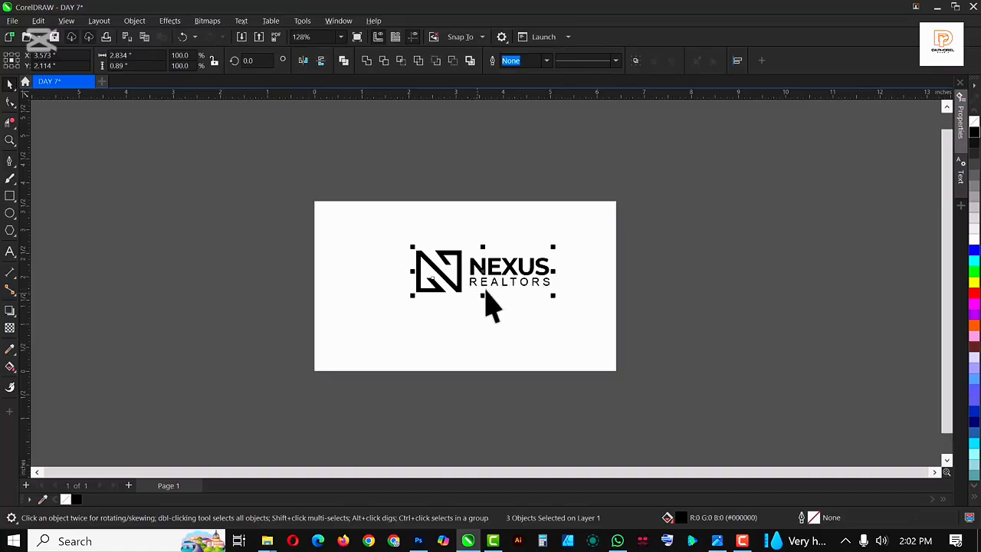
key(ctrl+g)
scroll(364, 252, down, 3)
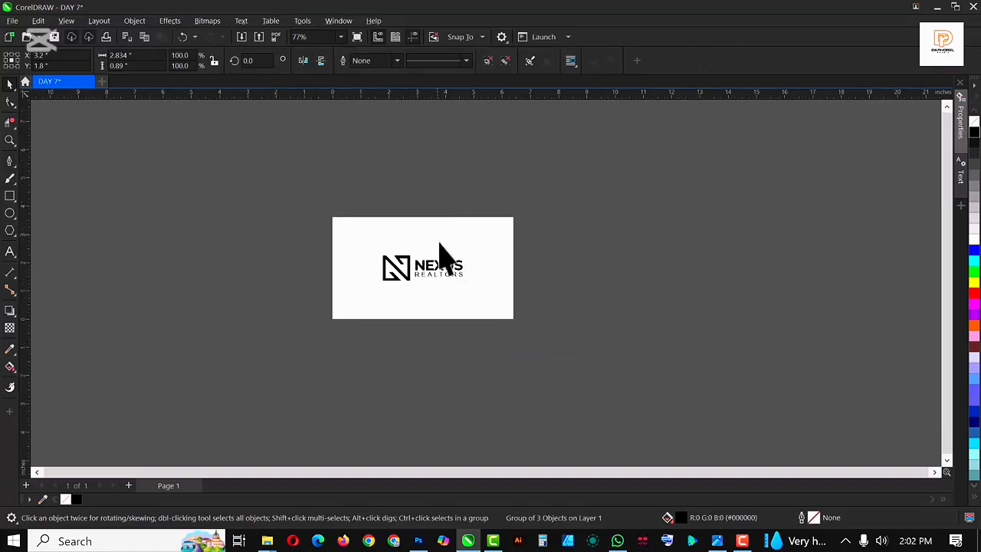
click(439, 243)
scroll(437, 242, up, 3)
right_click(439, 243)
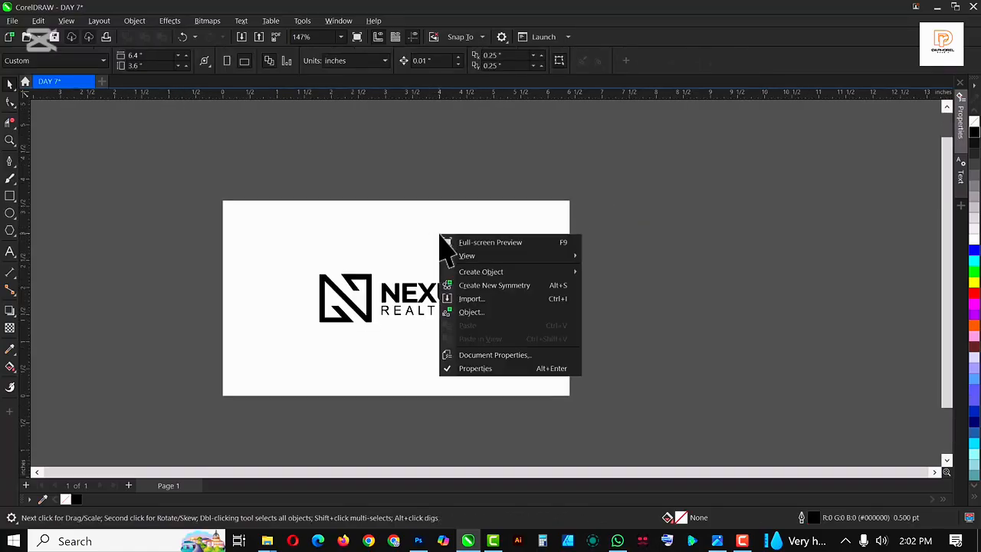
click(380, 231)
Create a page-frame background rectangle with no outline and fill it orange
double_click(9, 196)
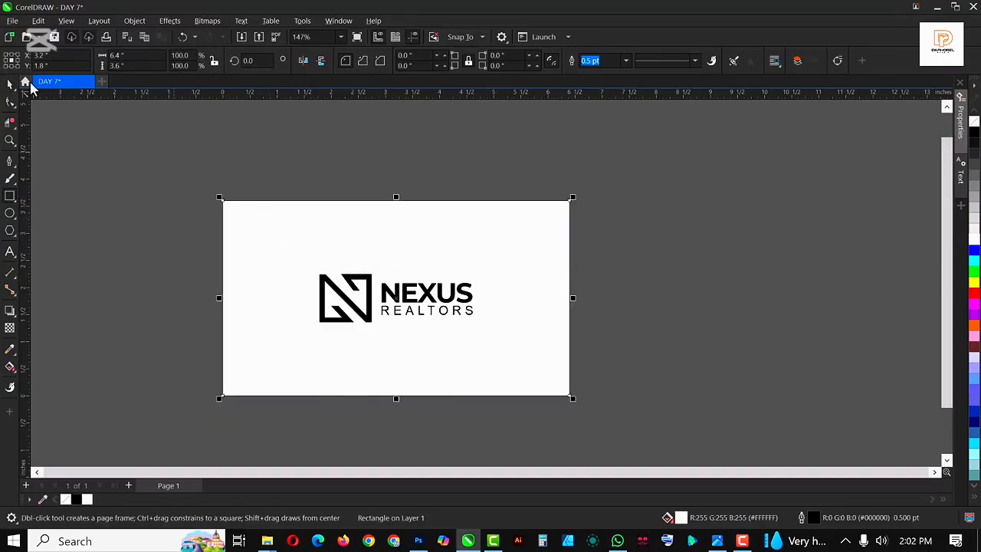
click(974, 239)
right_click(972, 118)
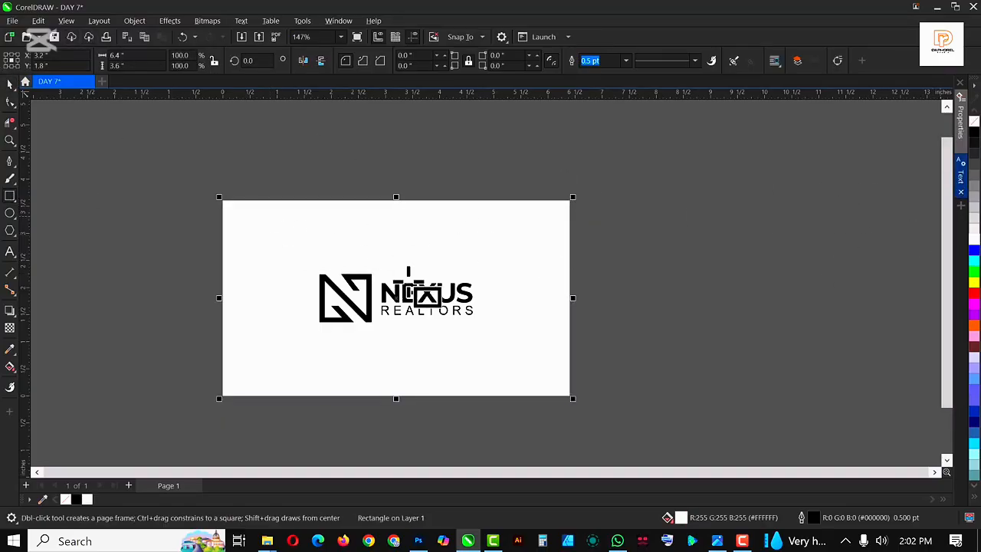
key(space)
click(499, 254)
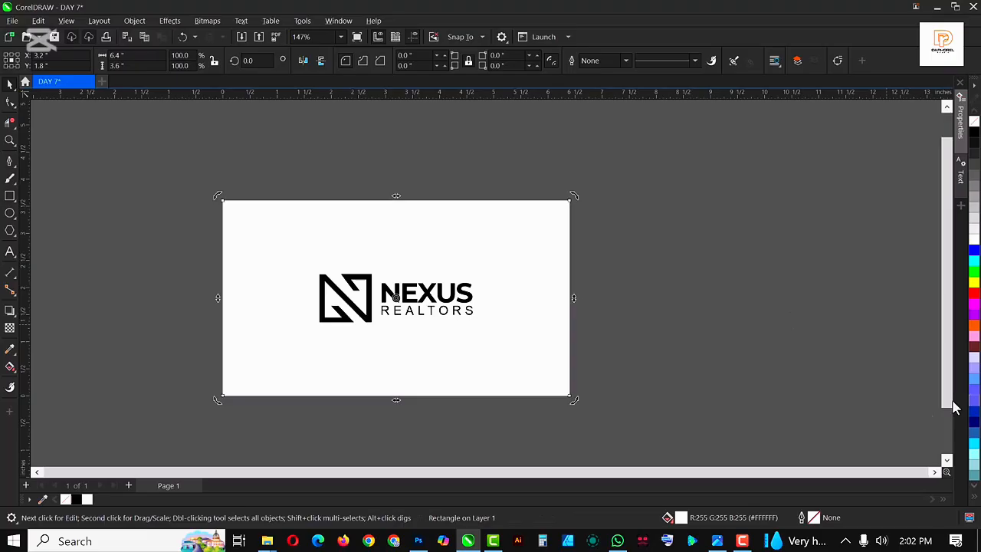
click(974, 327)
Duplicate the orange background rectangle to its right and fill the copy dark red
scroll(136, 258, down, 3)
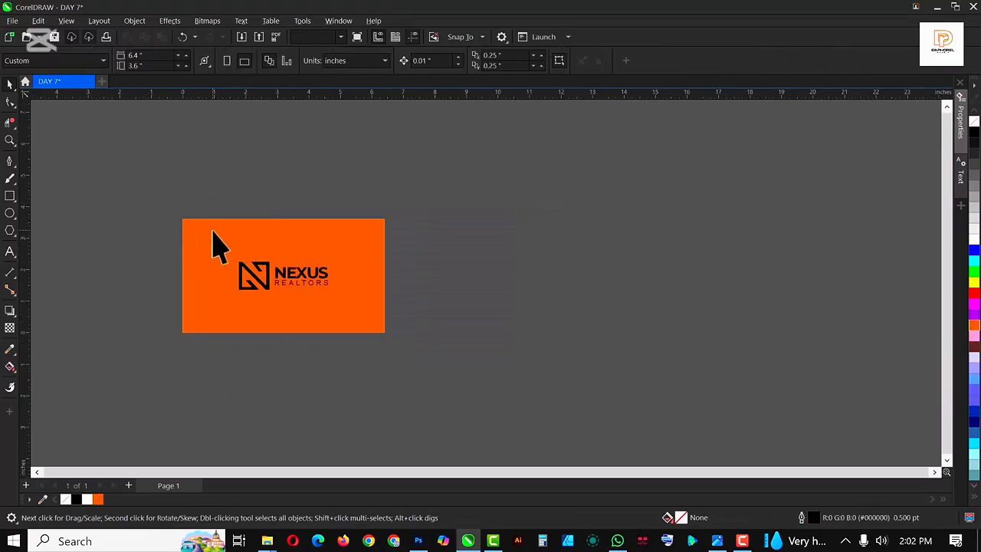
mouse_move(212, 244)
mouse_down()
mouse_move(379, 258)
mouse_move(423, 242)
mouse_move(416, 250)
mouse_up()
right_click(416, 250)
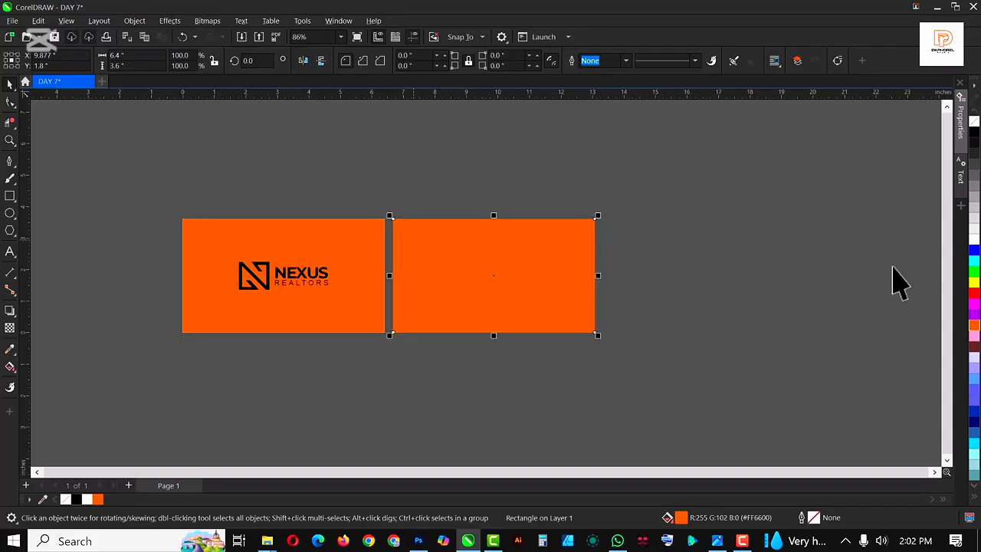
click(973, 347)
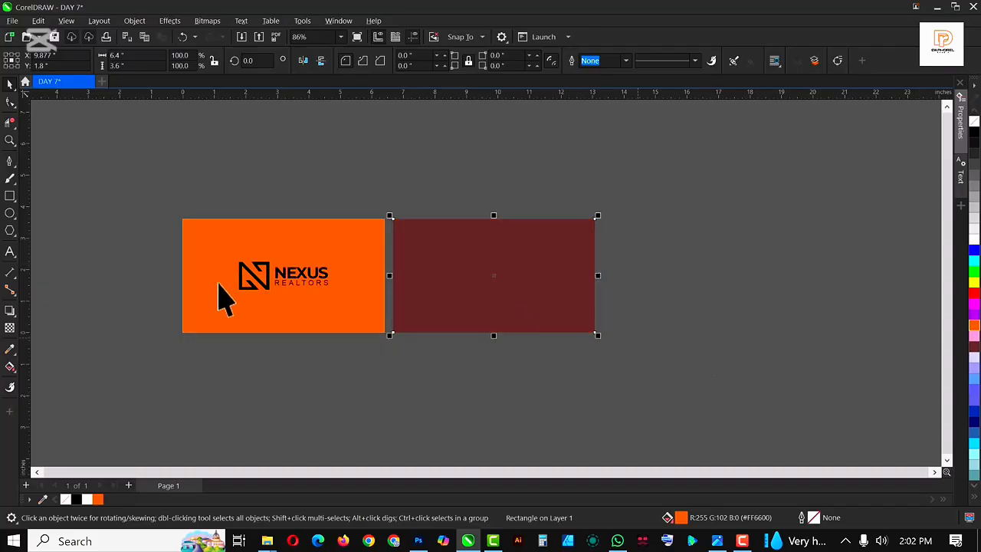
Copy the logo group onto the dark red rectangle and fill the copy white
scroll(245, 290, up, 3)
drag(93, 220, 512, 337)
scroll(236, 300, down, 2)
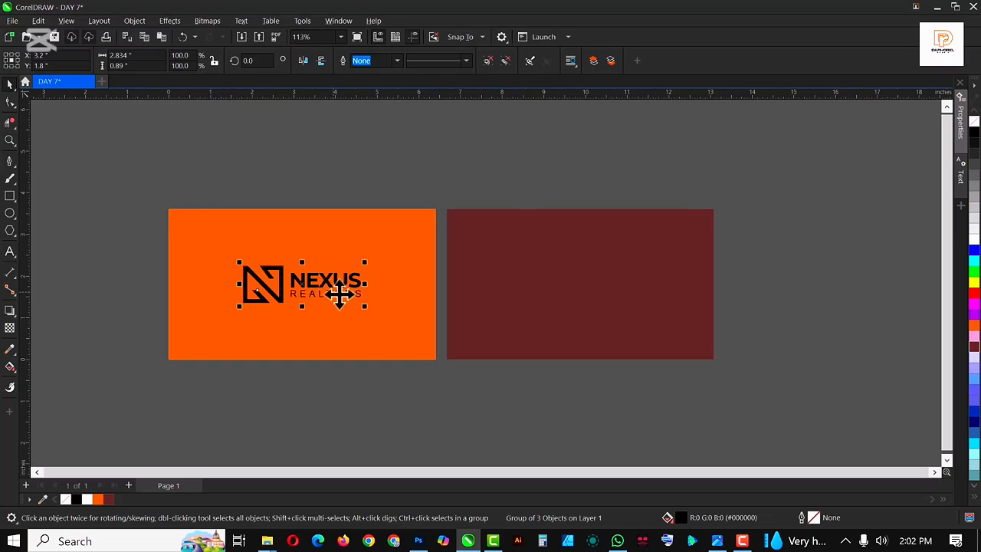
drag(310, 281, 592, 299)
click(974, 243)
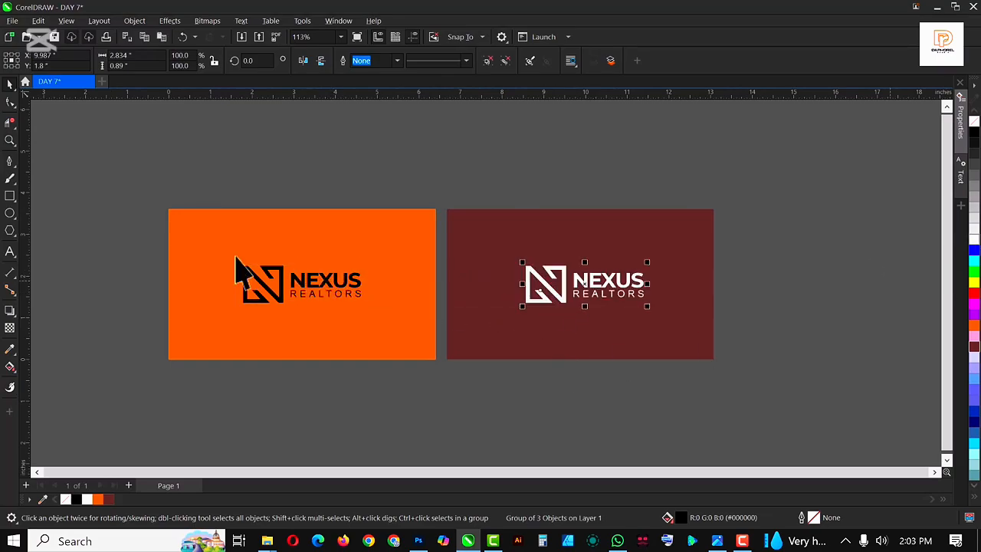
Darken the dark red background rectangle by mixing black into its fill
scroll(449, 273, down, 3)
scroll(411, 258, up, 2)
click(431, 236)
ctrl+click(430, 236)
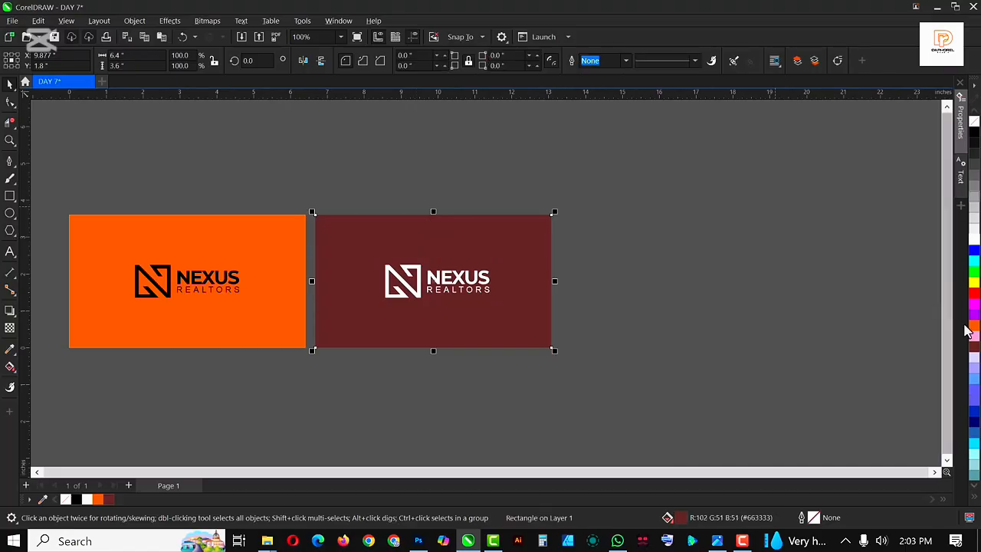
ctrl+click(974, 138)
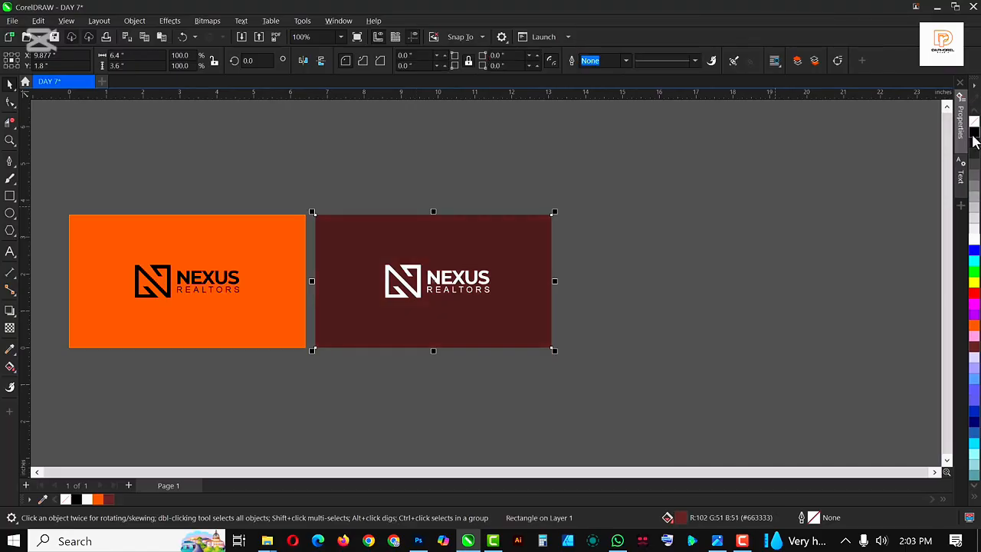
click(620, 277)
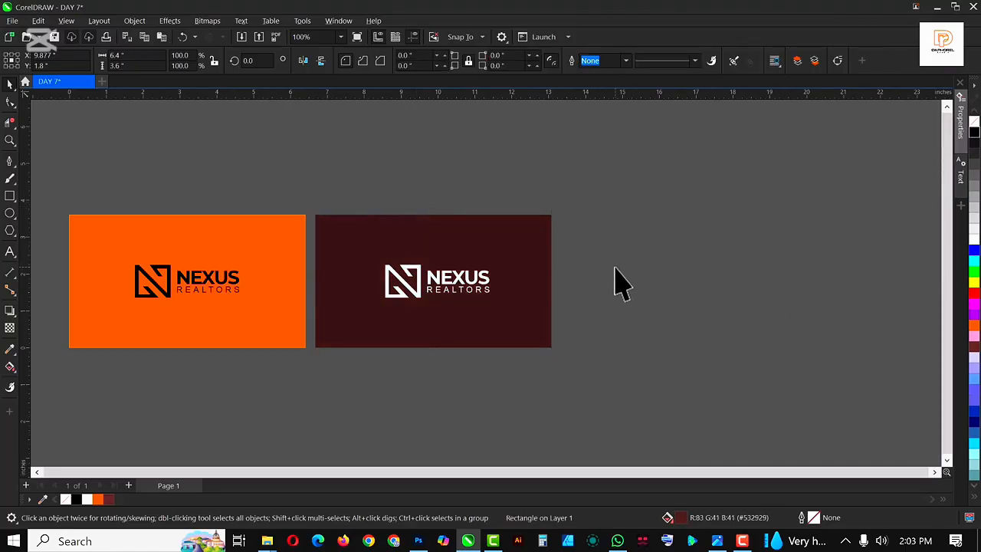
Duplicate the dark background rectangle to its right and fill the copy white
scroll(486, 274, down, 2)
scroll(477, 262, up, 2)
click(431, 247)
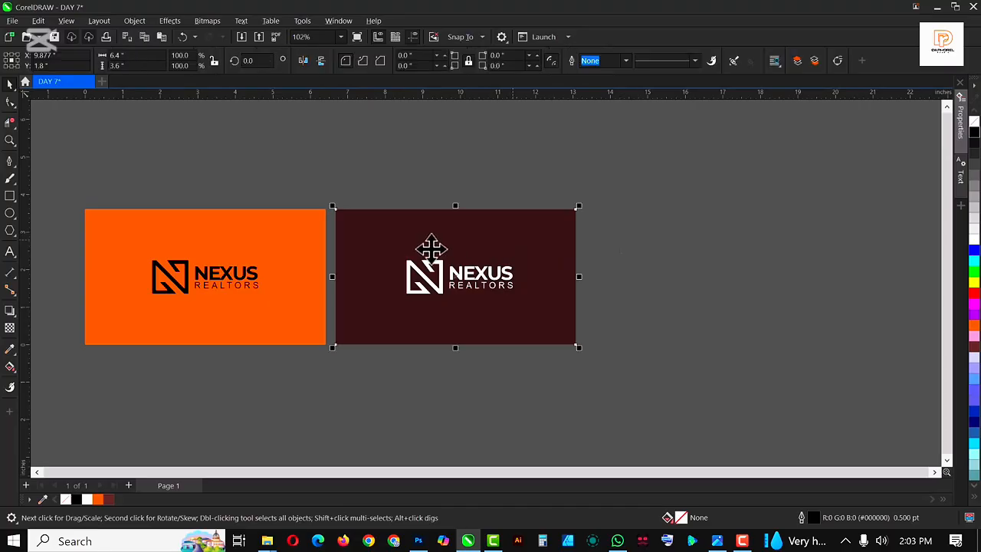
drag(431, 247, 683, 251)
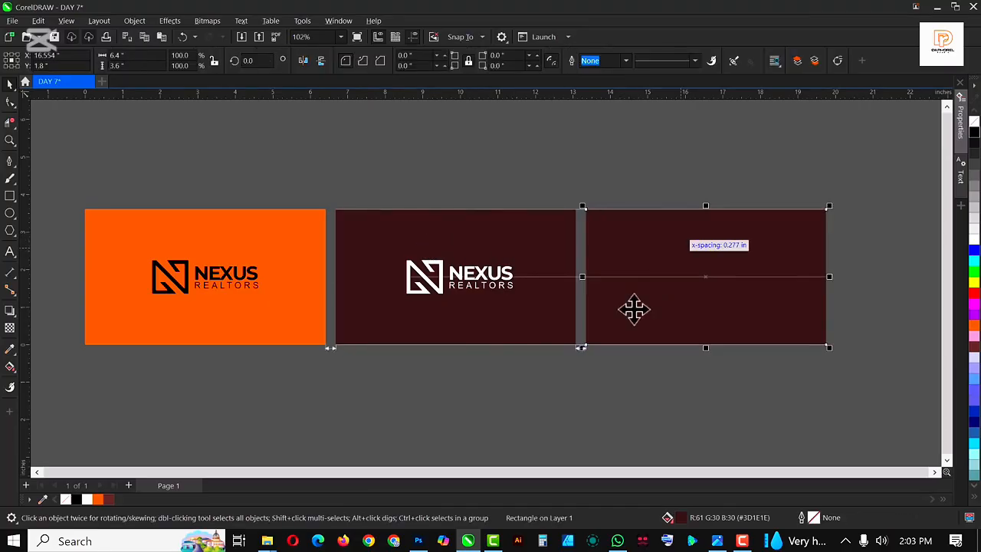
click(974, 239)
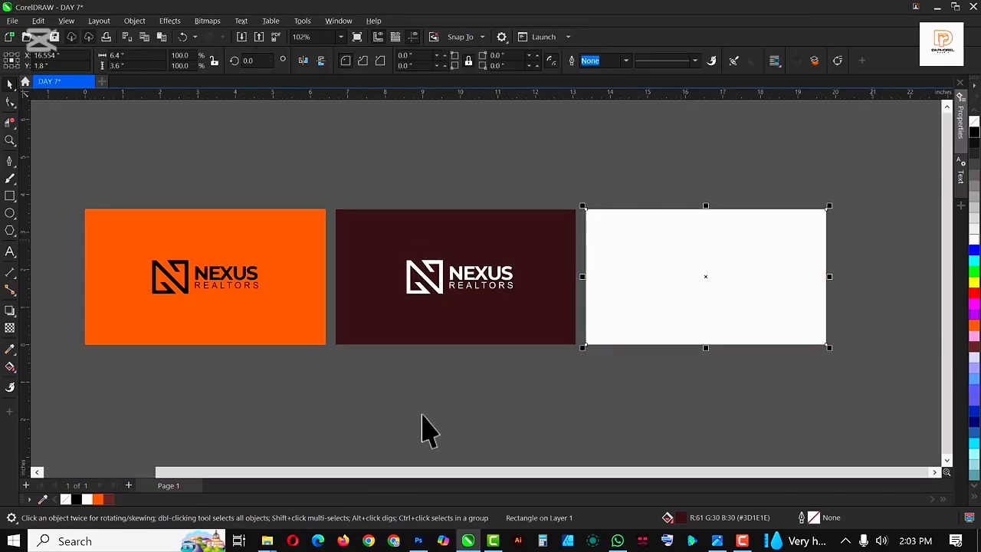
Copy the white logo onto the white rectangle and fill that copy light gray
drag(362, 368, 575, 210)
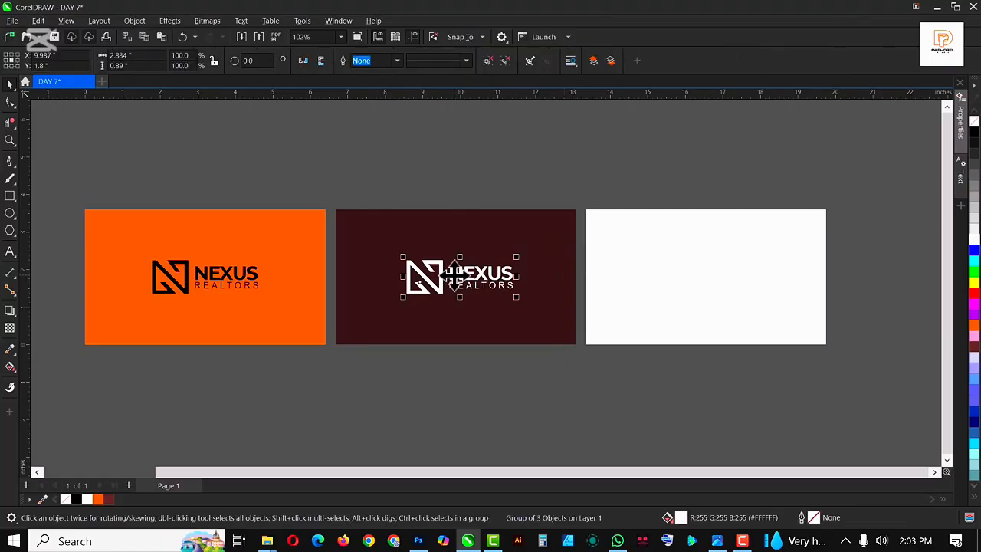
drag(468, 272, 726, 304)
click(682, 420)
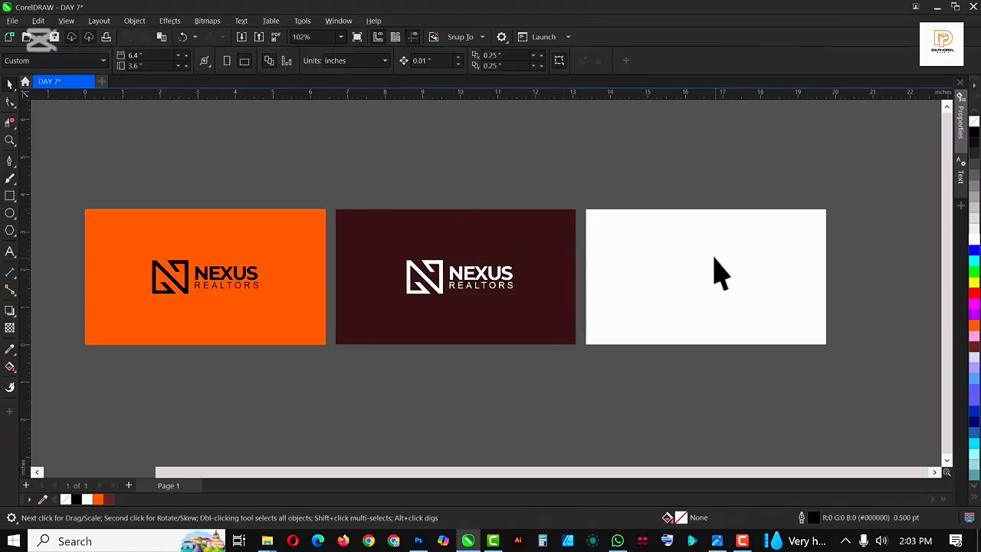
click(692, 278)
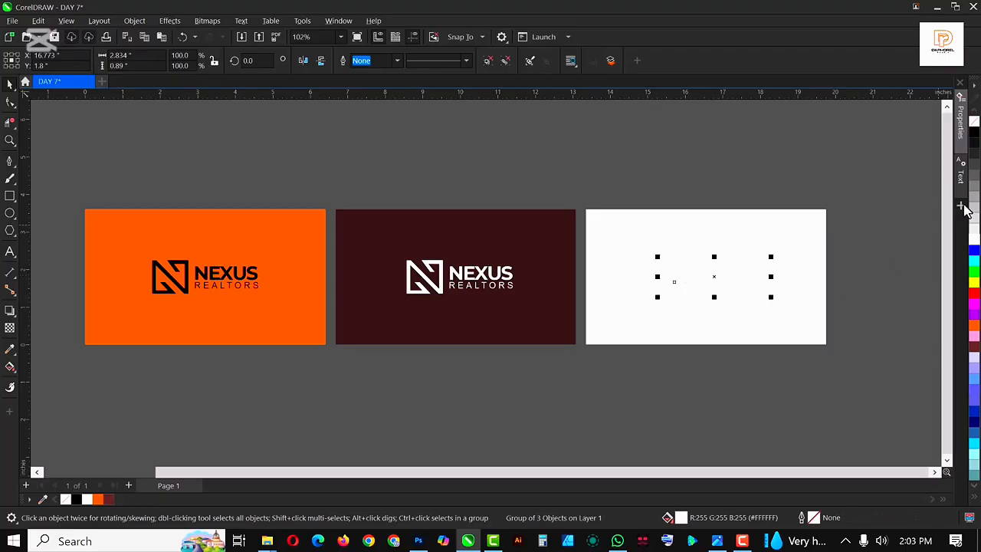
click(975, 234)
key(Escape)
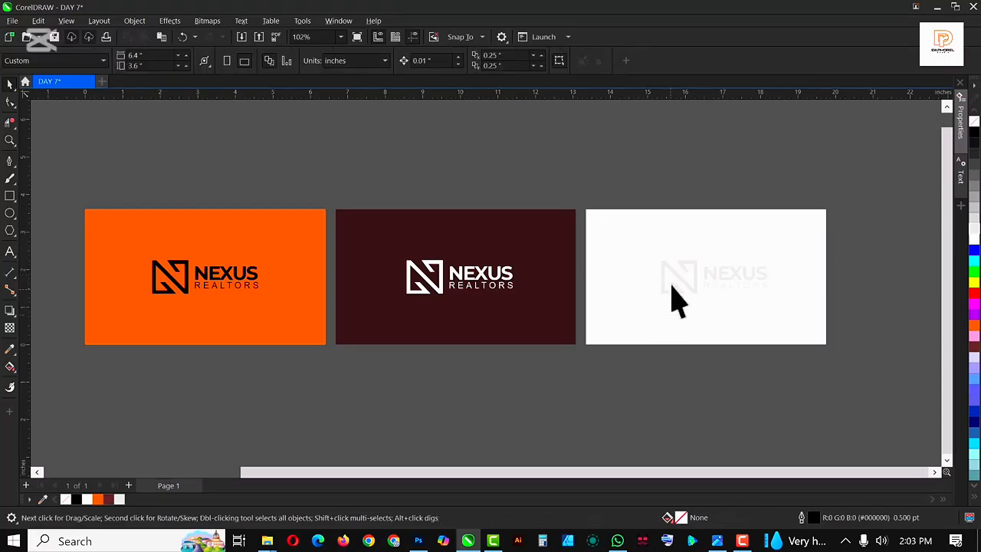
Fill the N monogram on the white card with the orange sampled from the orange card
scroll(669, 300, up, 3)
scroll(693, 283, down, 3)
ctrl+click(684, 288)
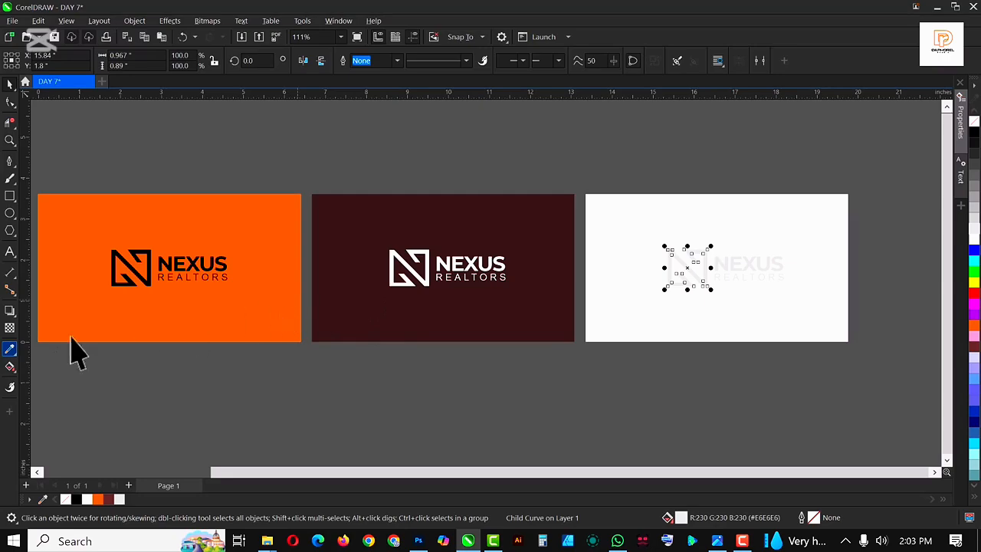
click(11, 350)
click(61, 350)
click(238, 295)
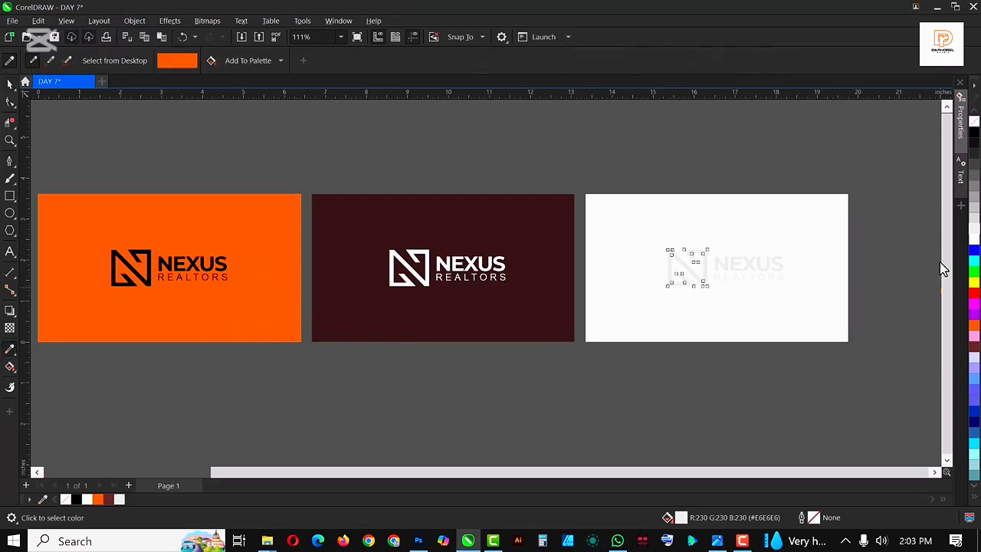
scroll(670, 268, up, 3)
scroll(670, 264, up, 2)
click(667, 249)
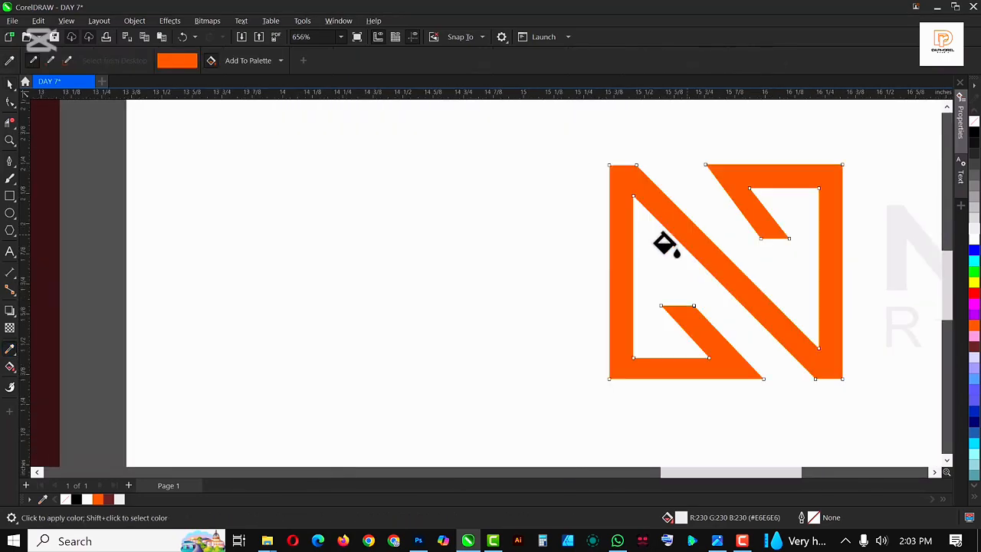
scroll(665, 245, down, 5)
key(space)
scroll(656, 268, up, 2)
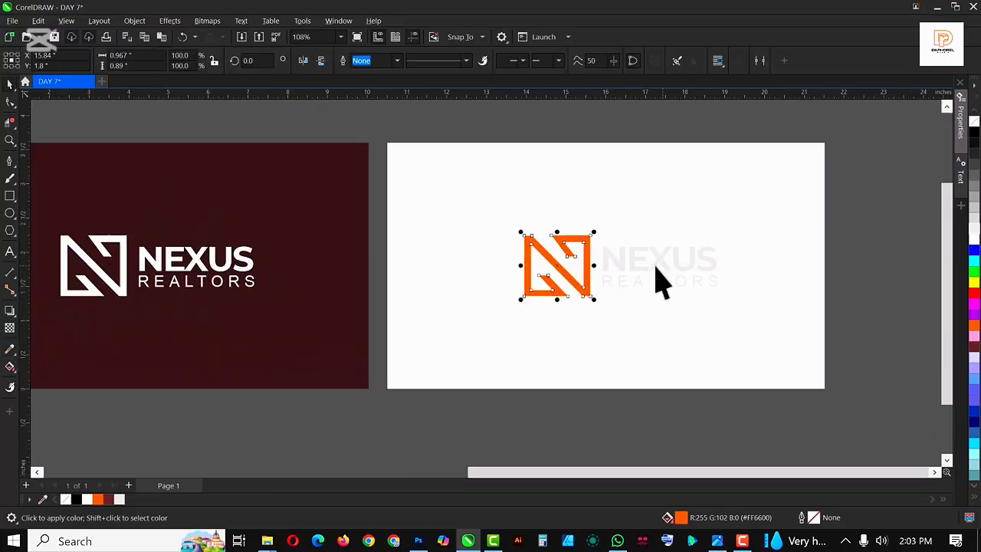
click(656, 280)
ctrl+click(653, 266)
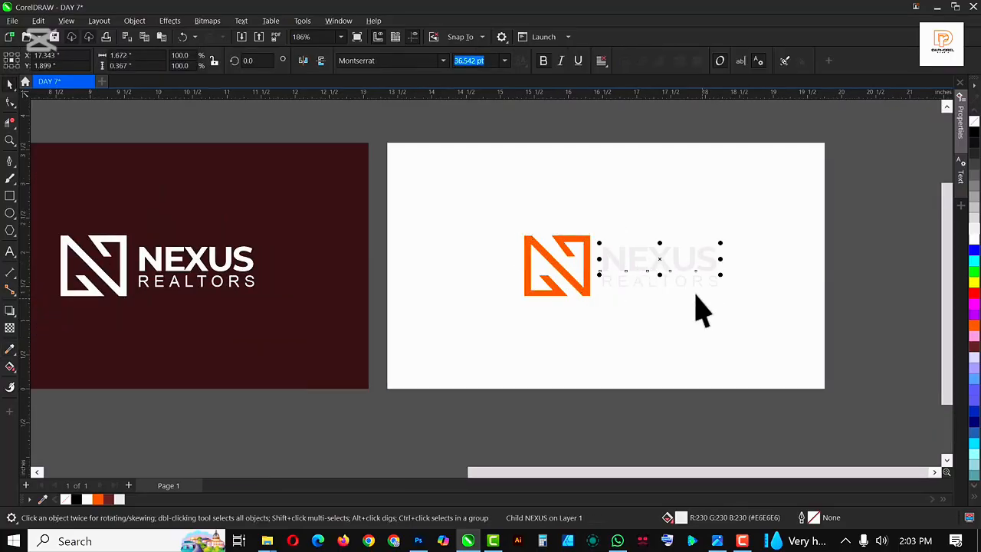
click(656, 281)
click(663, 290)
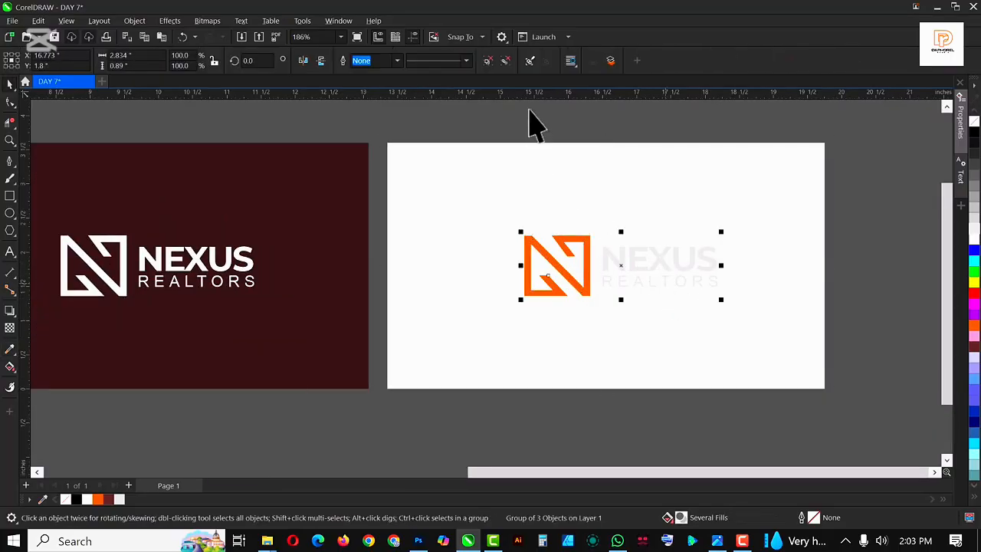
click(487, 60)
click(926, 199)
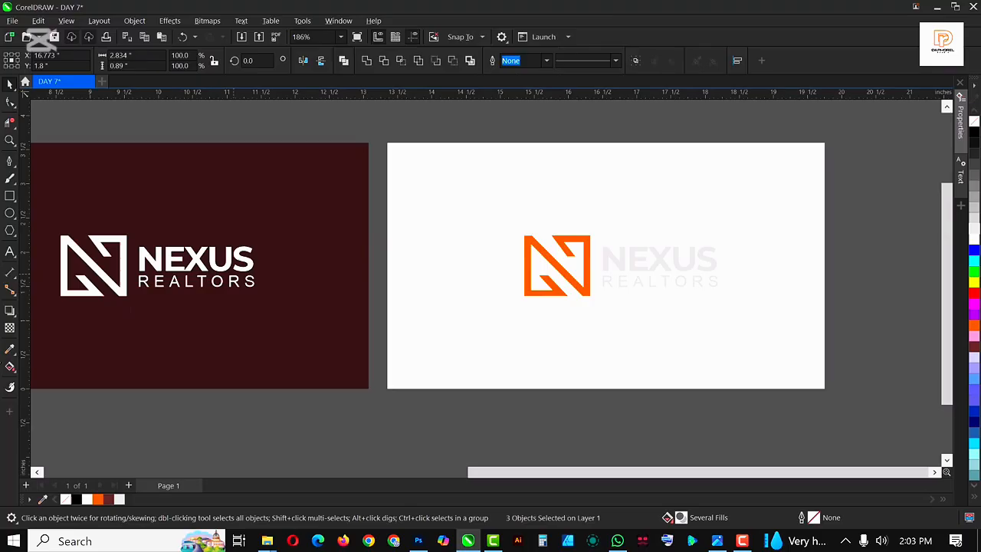
Fill the NEXUS and REALTORS text on the white card with the dark red sampled from the middle card
click(10, 349)
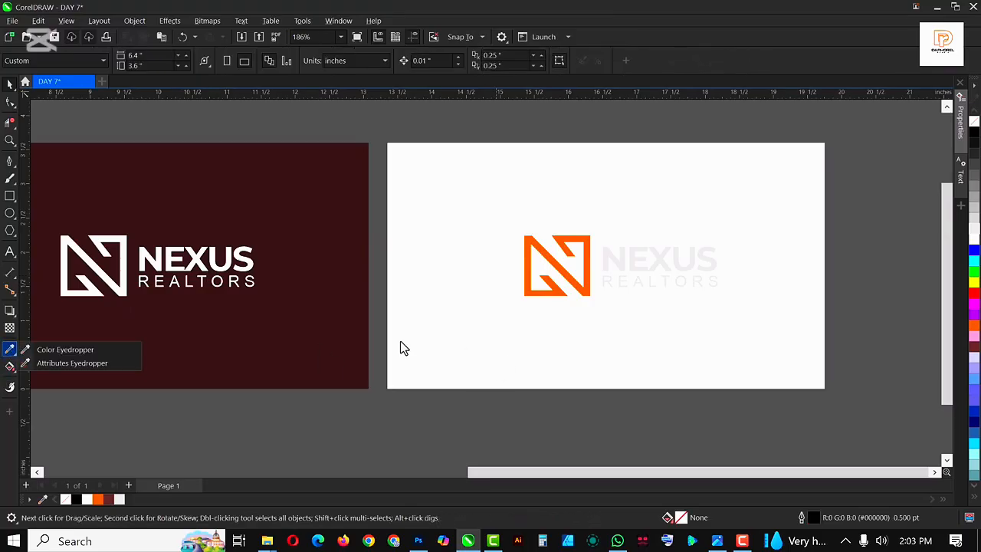
click(109, 349)
click(326, 330)
scroll(674, 264, up, 5)
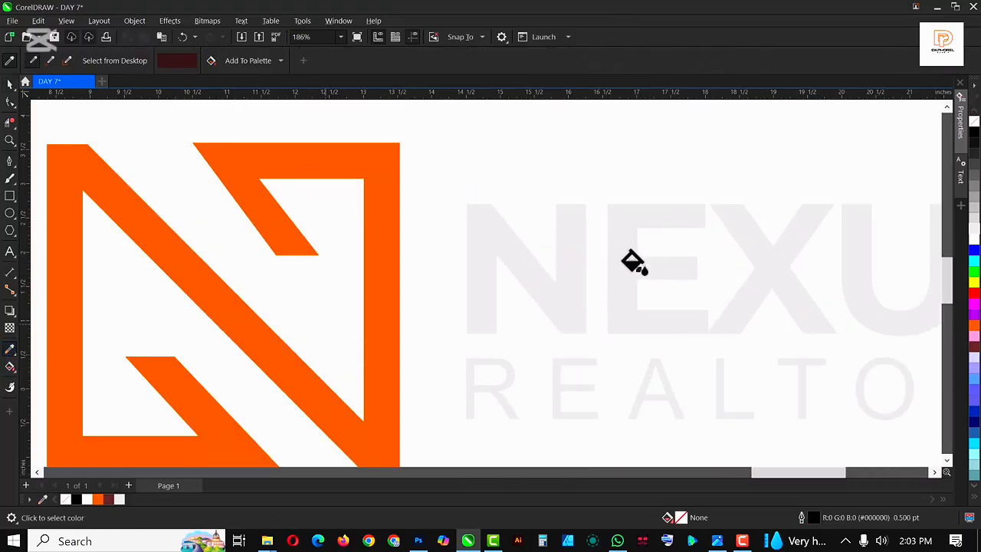
click(633, 261)
scroll(650, 366, down, 3)
scroll(657, 371, up, 8)
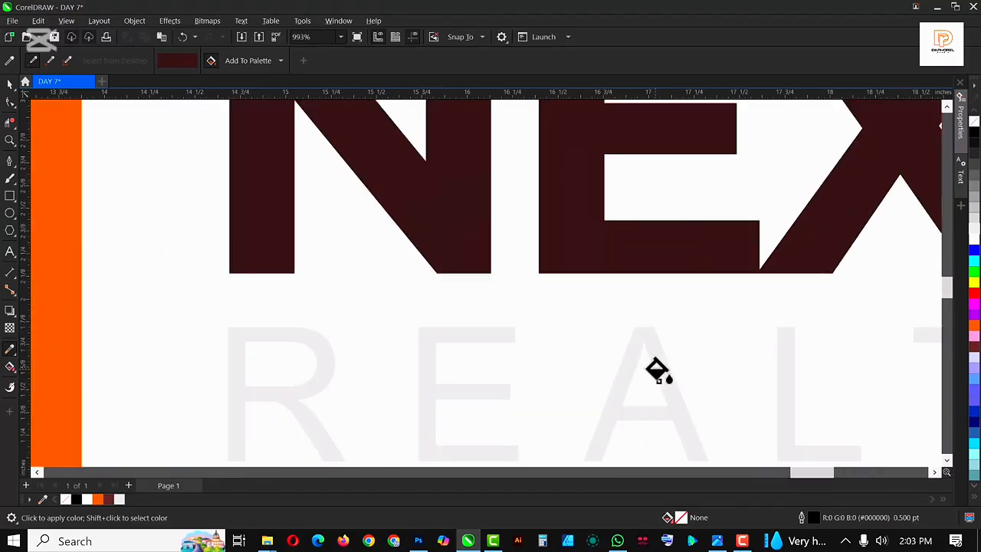
scroll(658, 371, up, 3)
click(653, 352)
key(space)
scroll(547, 317, down, 10)
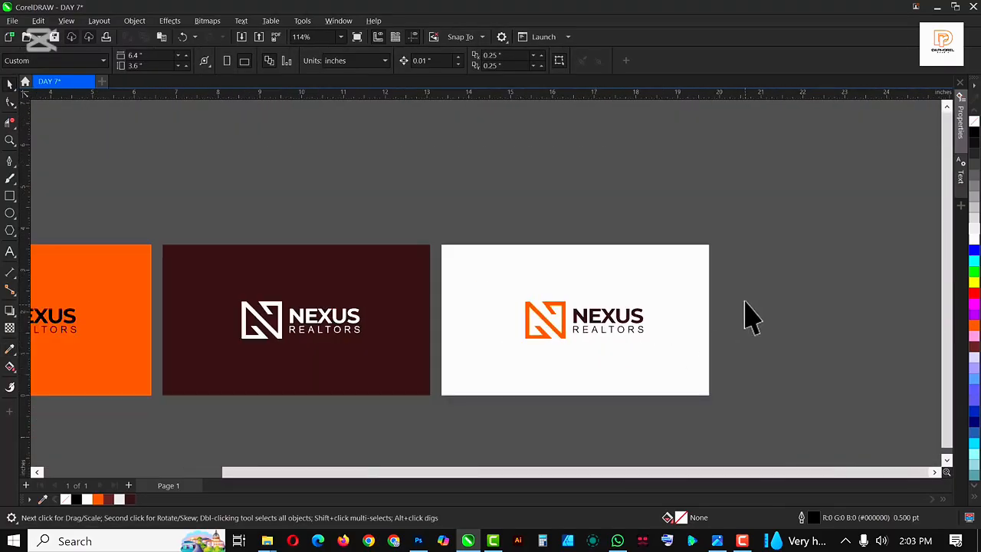
scroll(743, 303, down, 3)
key(F4)
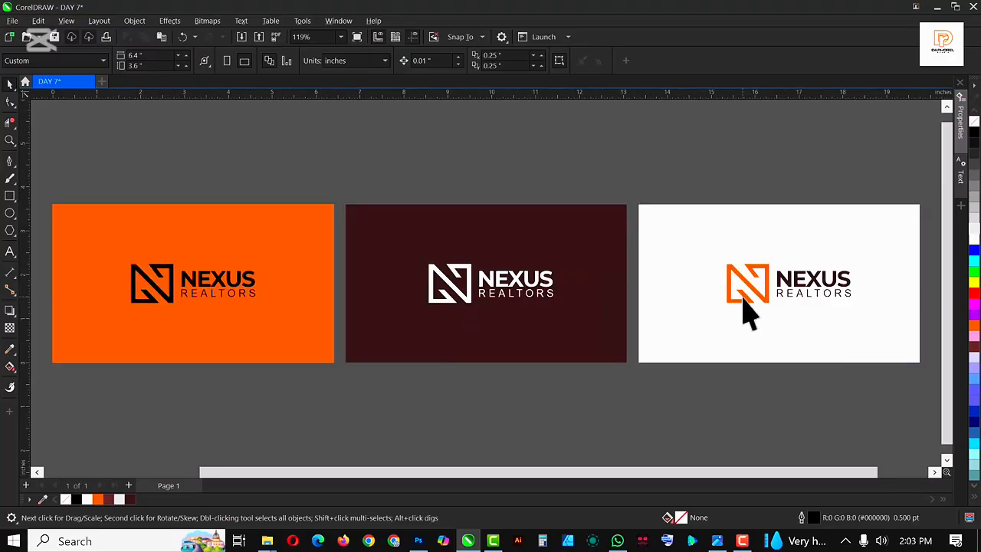
Inspect the recoloured logo on the white card up close and then all three cards together
scroll(841, 290, up, 4)
click(835, 303)
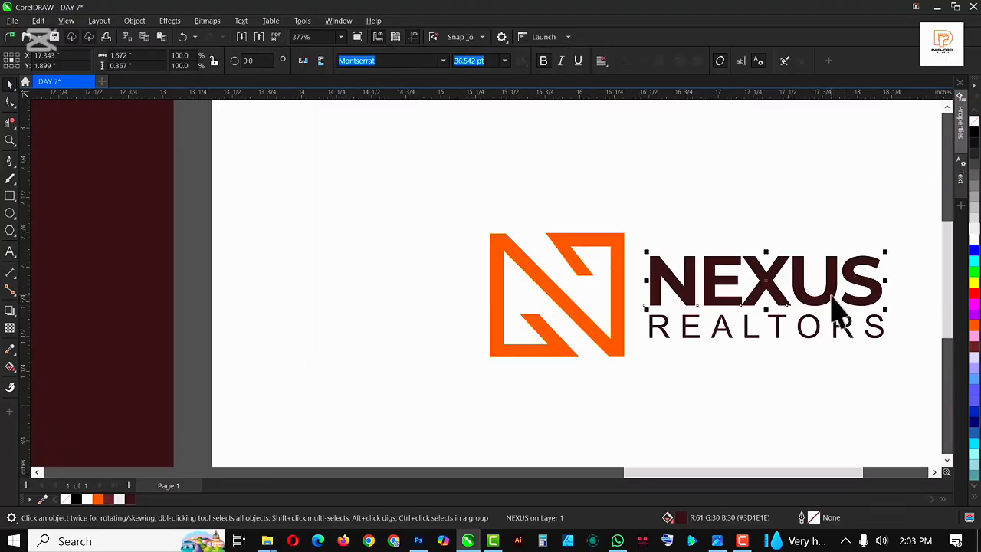
shift+click(823, 341)
scroll(558, 328, down, 5)
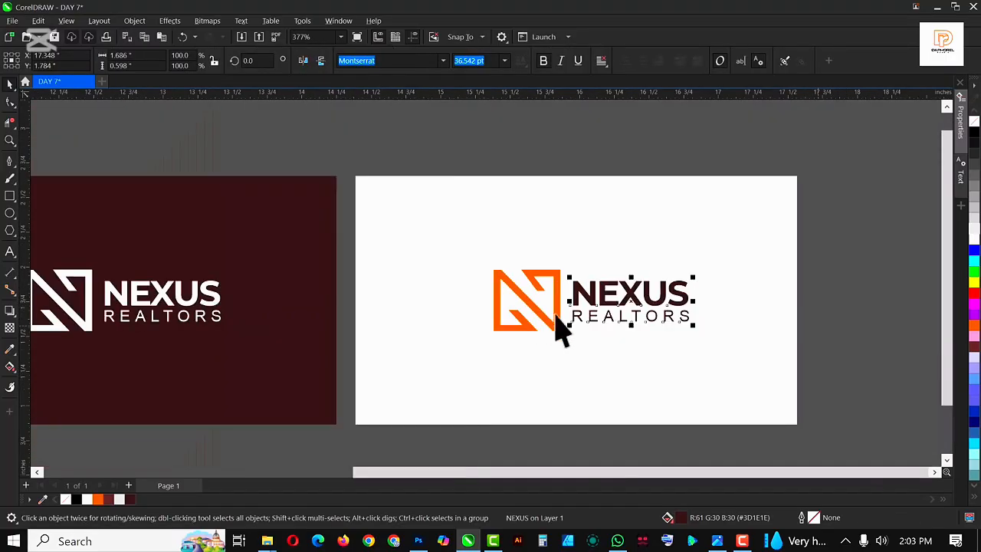
key(Escape)
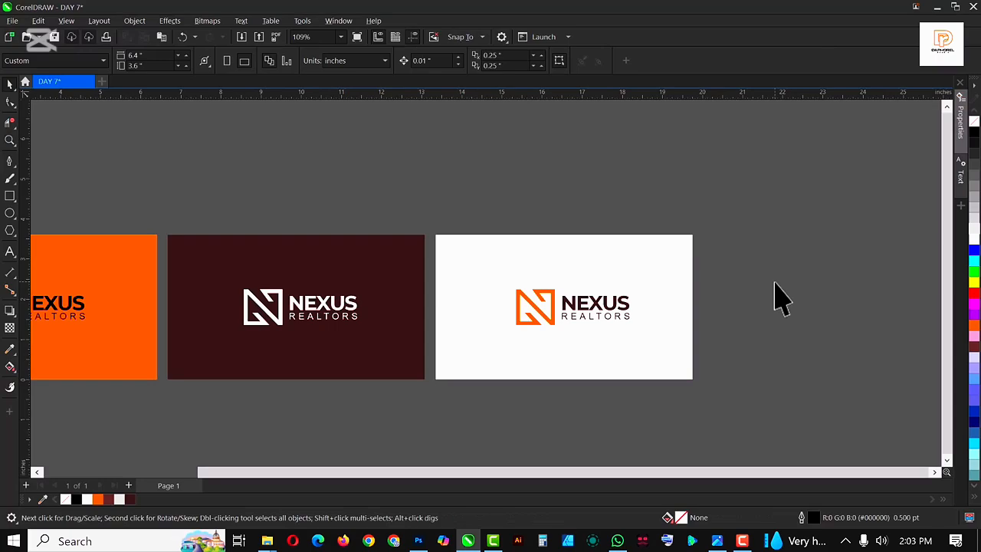
key(F4)
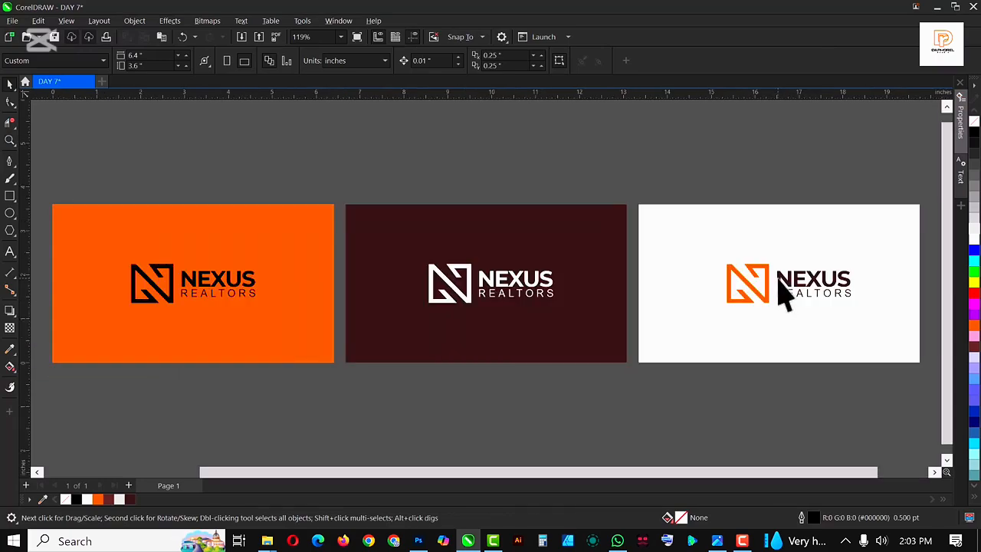